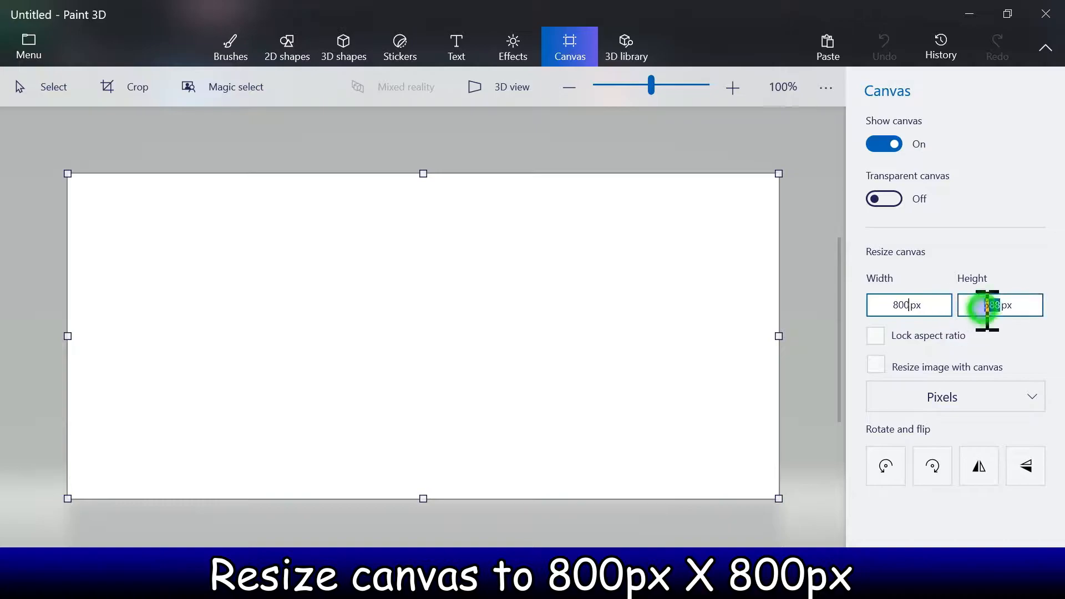
Step: Set the canvas height to 800 px without locking the aspect ratio
text(800)
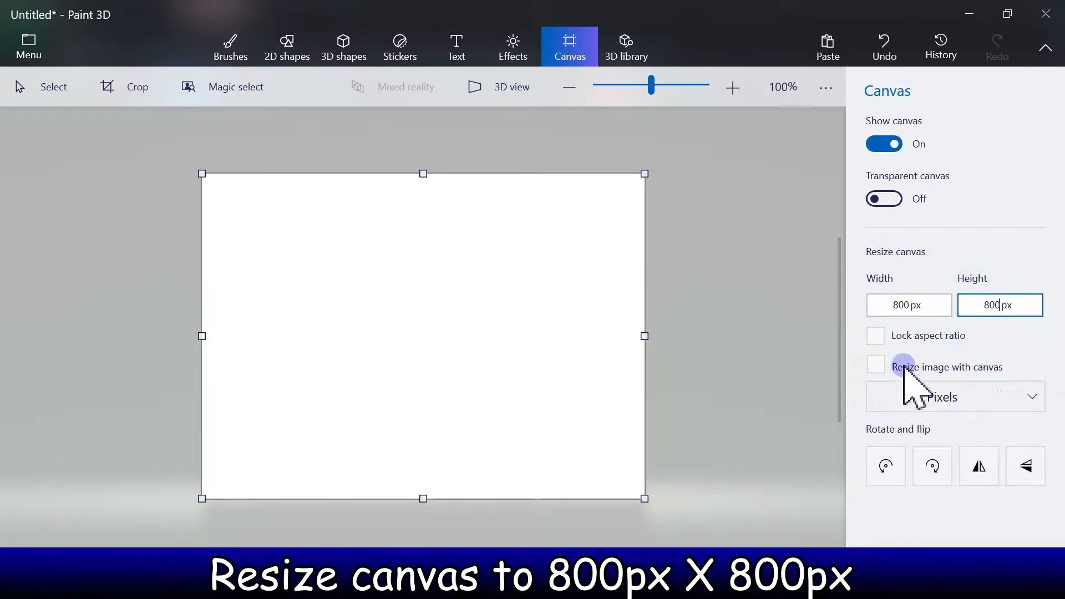
click(779, 327)
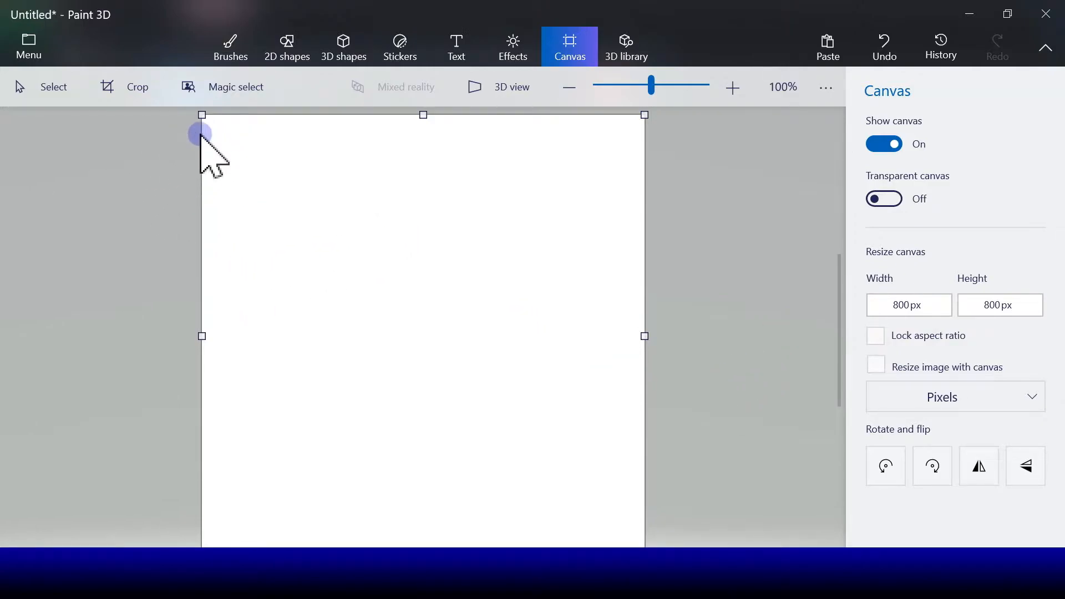
Step: Fill the whole canvas with solid green using the Fill tool
click(236, 50)
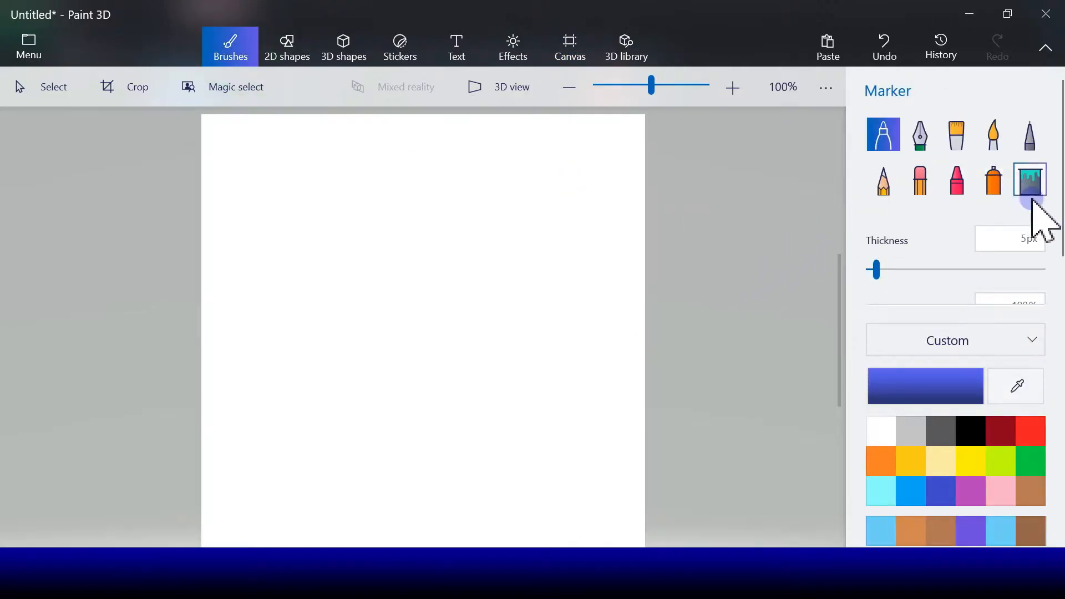
click(1029, 180)
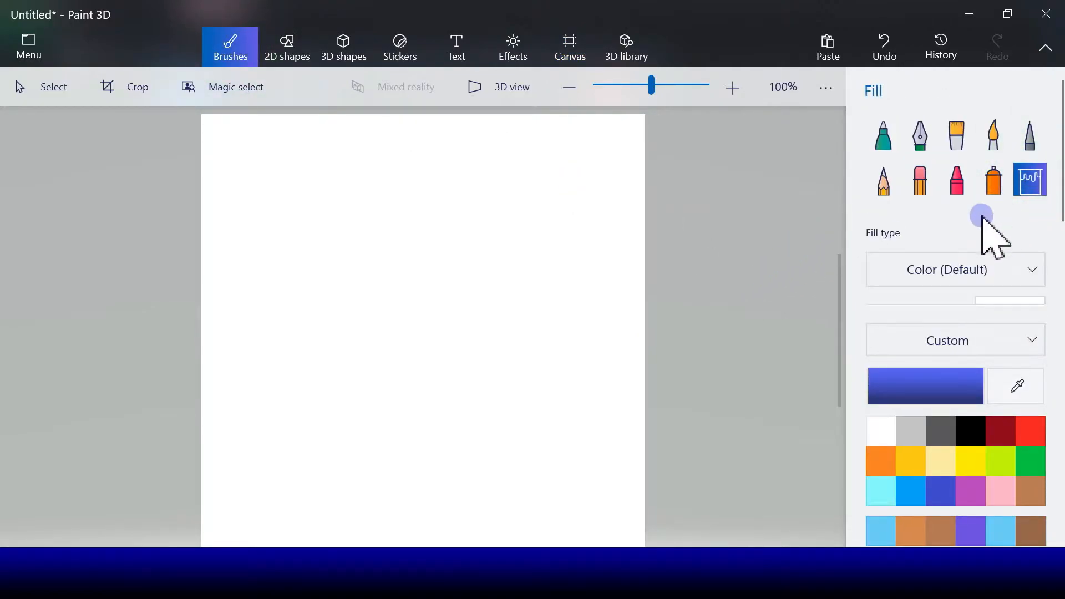
click(1031, 462)
click(1033, 467)
click(428, 343)
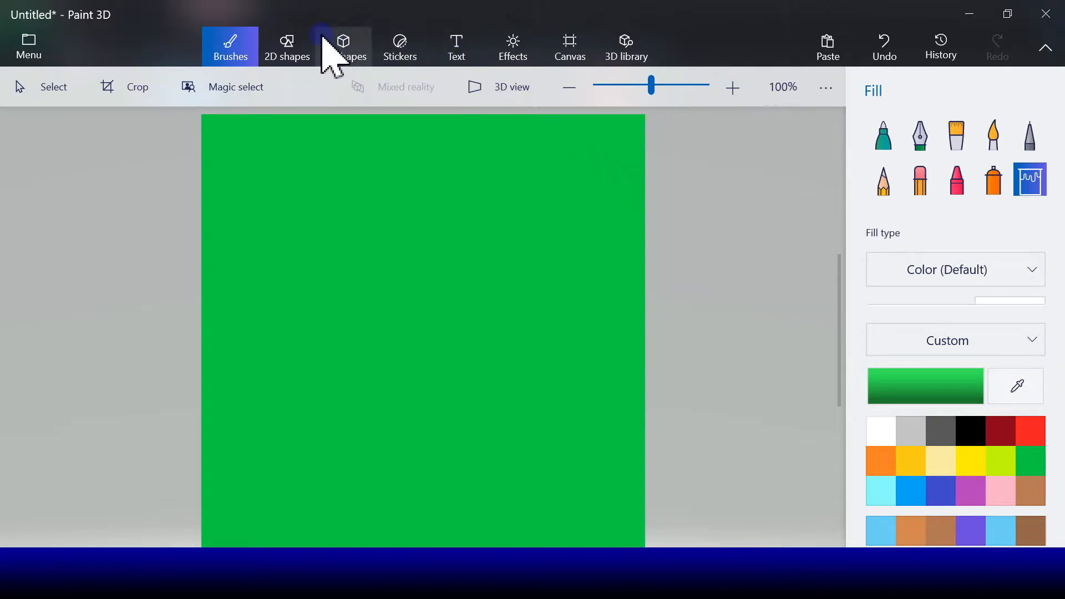
Step: Draw a large unfilled circle for the body near the middle of the green canvas, spanning about three quarters of its width
click(275, 42)
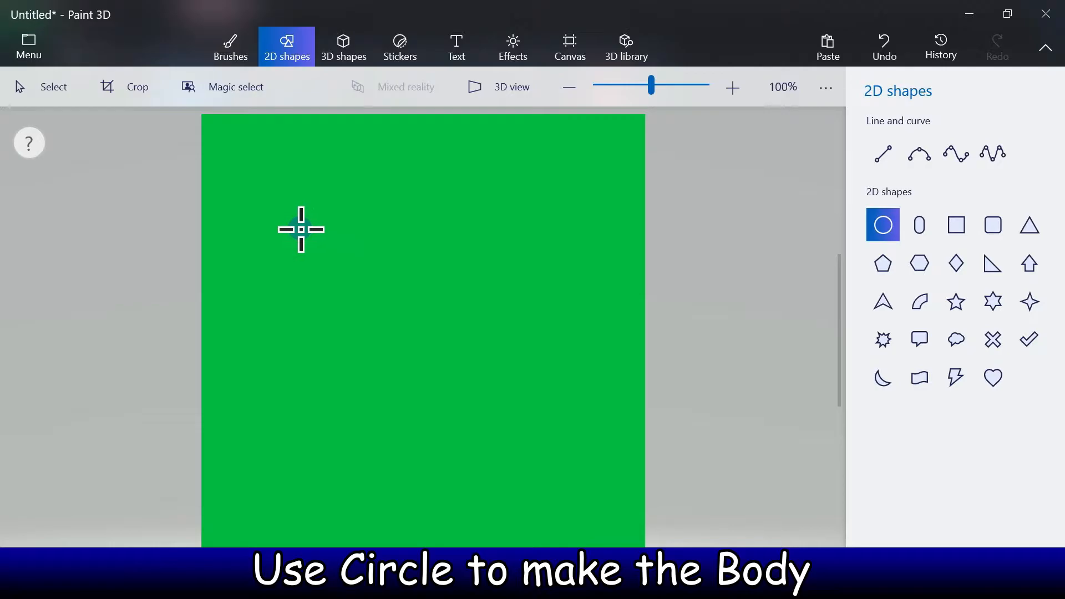
mouse_move(299, 230)
mouse_down()
mouse_move(575, 464)
mouse_move(605, 500)
mouse_move(599, 518)
mouse_up()
mouse_move(457, 361)
mouse_down()
mouse_move(427, 333)
mouse_move(402, 367)
mouse_up()
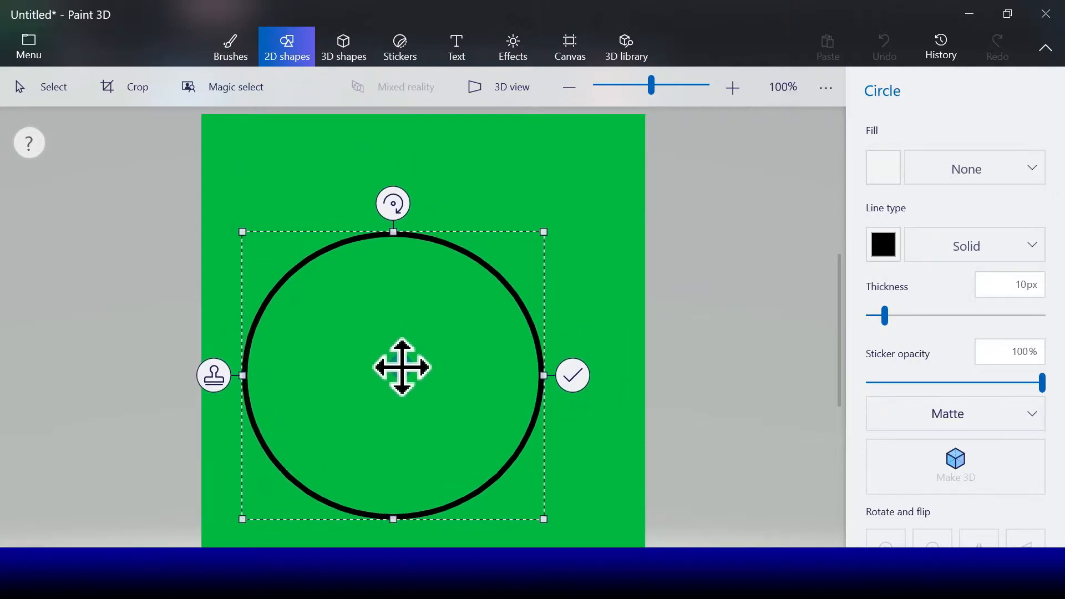
drag(545, 238, 561, 224)
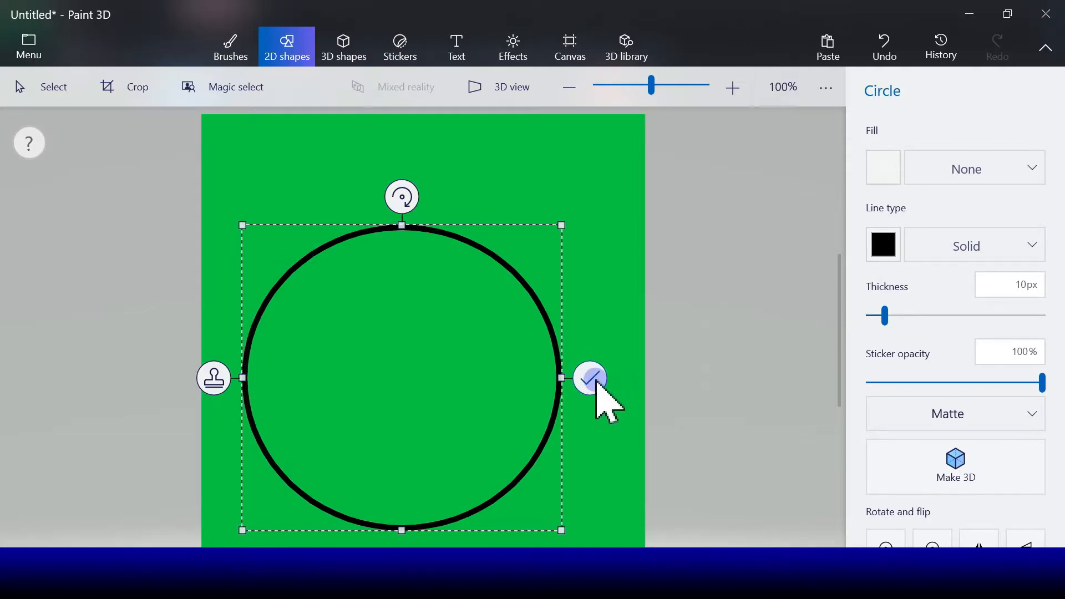
Step: Set the body circle's black outline thickness to 16 px and commit the shape
drag(885, 319, 899, 319)
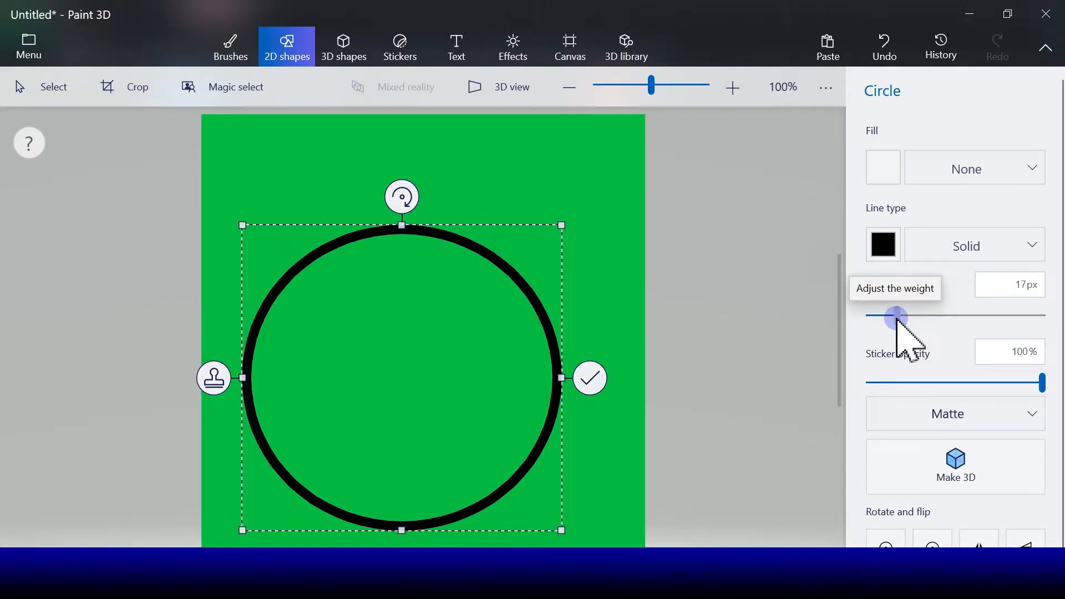
drag(897, 319, 895, 319)
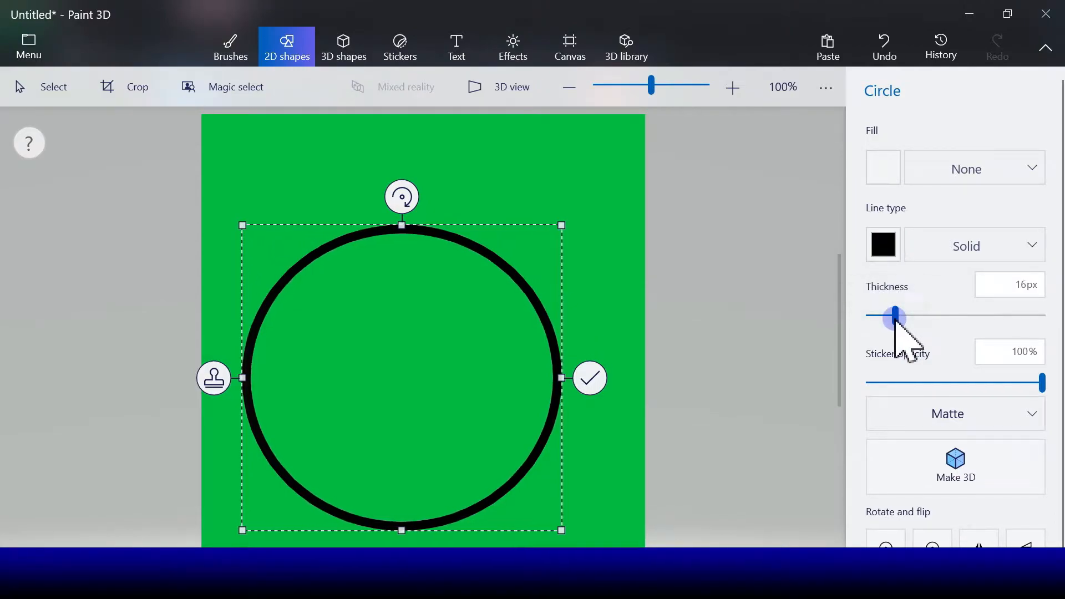
click(609, 376)
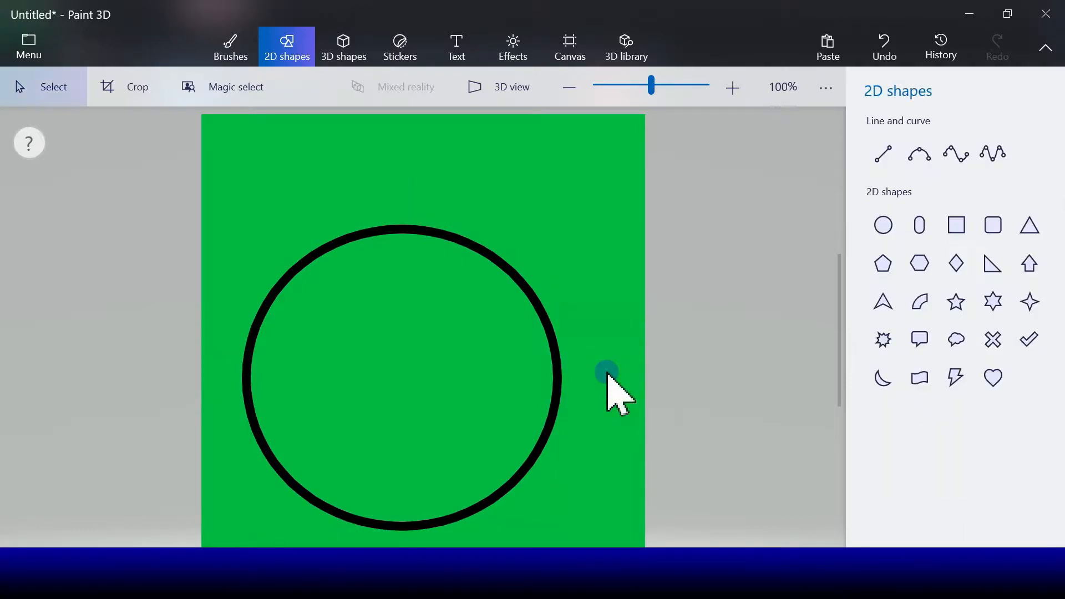
click(920, 157)
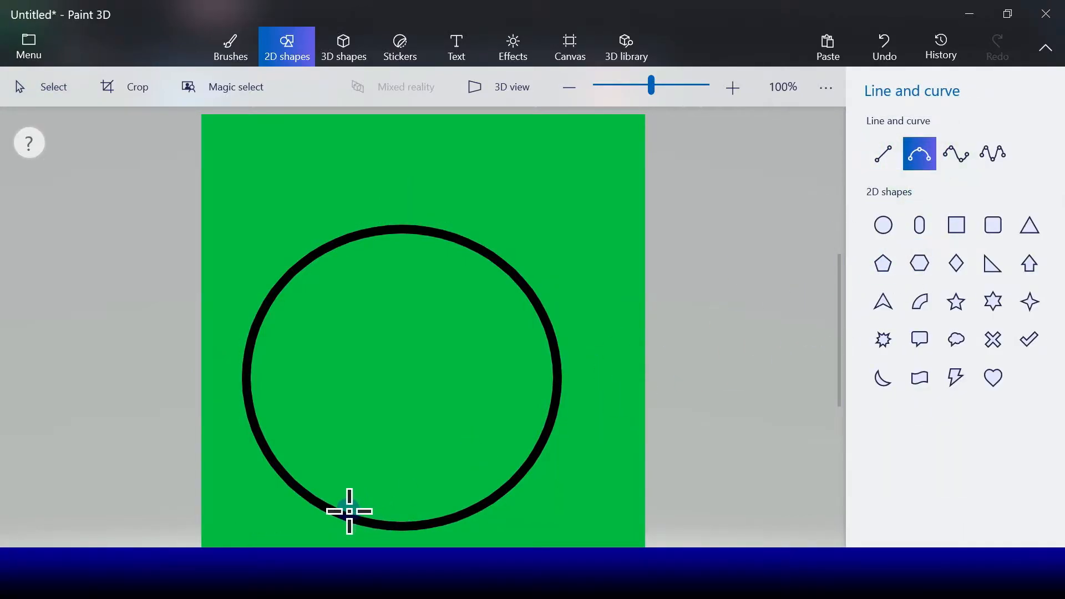
mouse_move(346, 510)
mouse_down()
mouse_move(471, 447)
mouse_move(525, 460)
mouse_up()
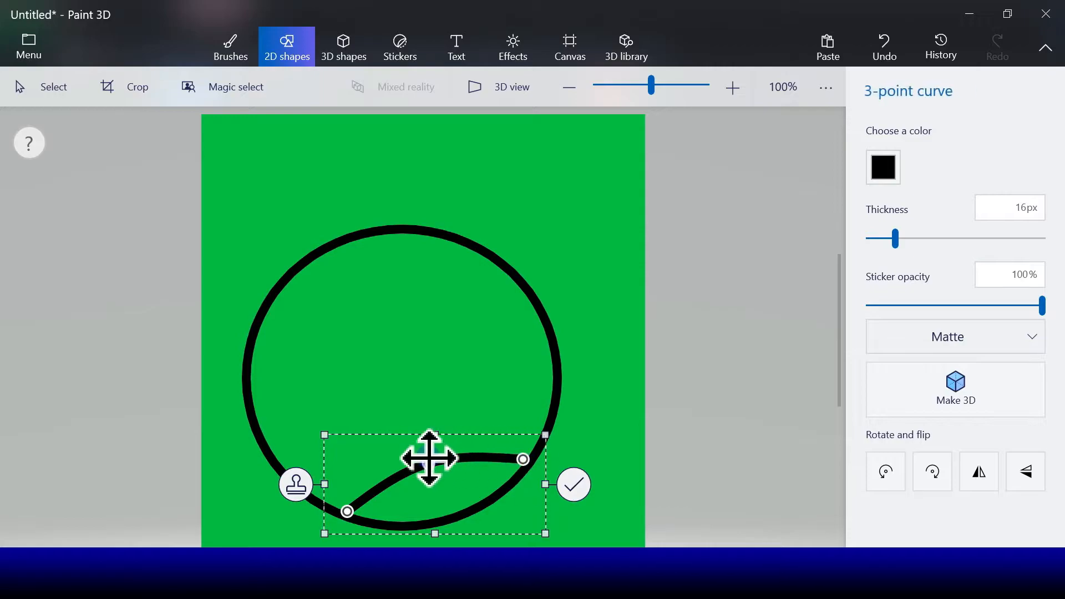
drag(428, 457, 429, 414)
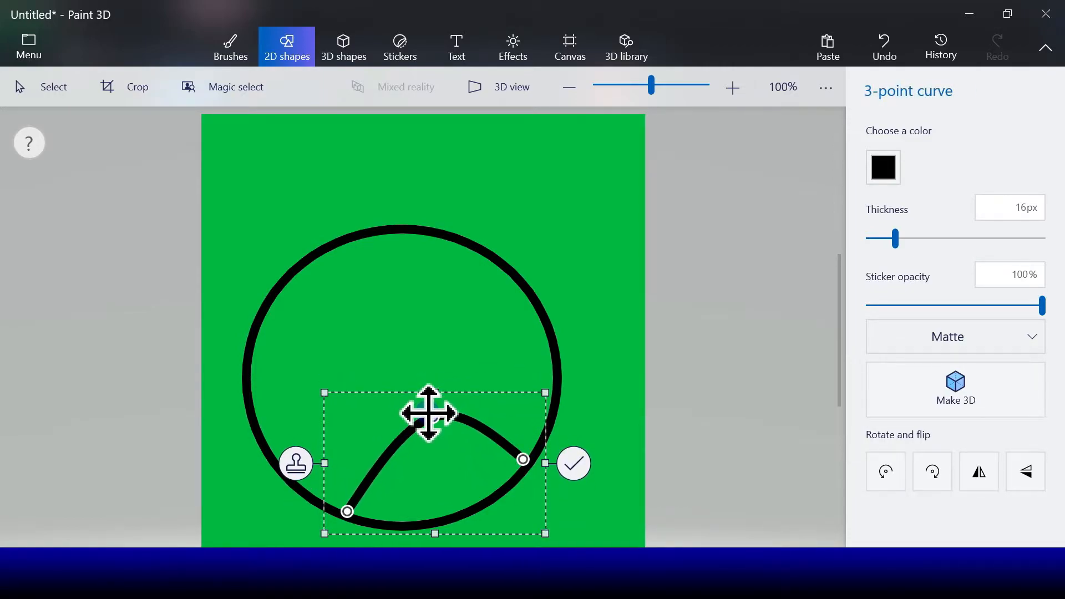
click(626, 429)
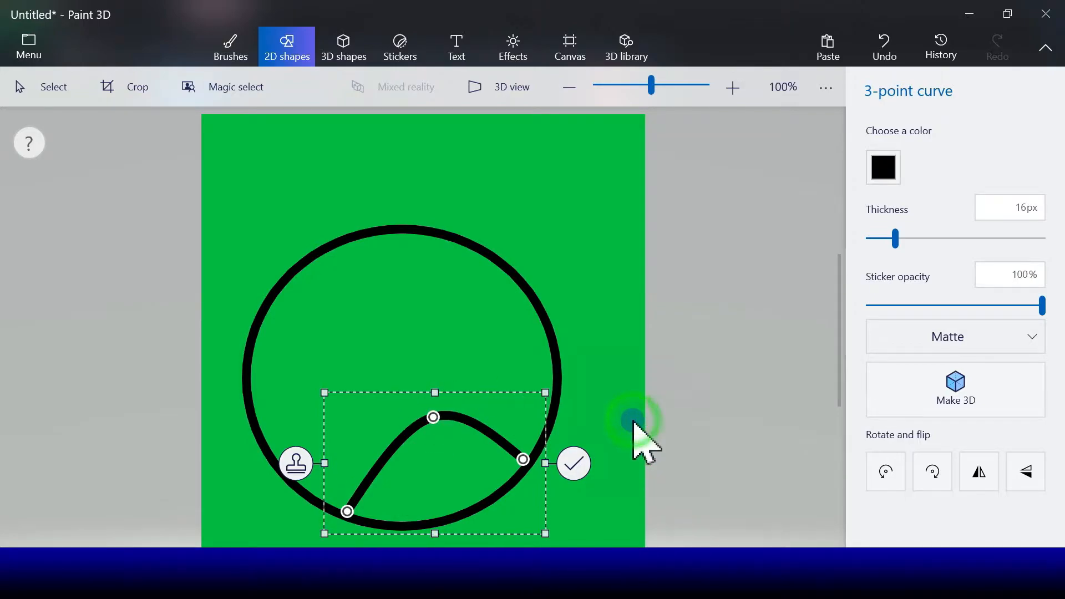
click(879, 40)
Step: Draw a 4-point curve across the lower part of the circle and bend both middle points upward into a smooth arch
click(950, 156)
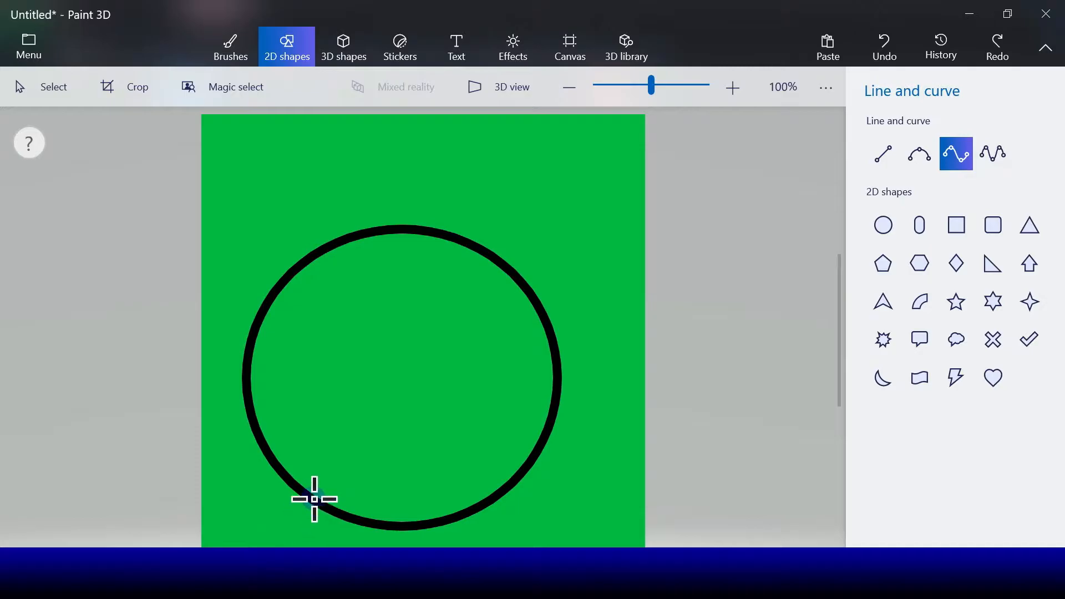
mouse_move(320, 498)
mouse_down()
mouse_move(466, 445)
mouse_move(523, 462)
mouse_up()
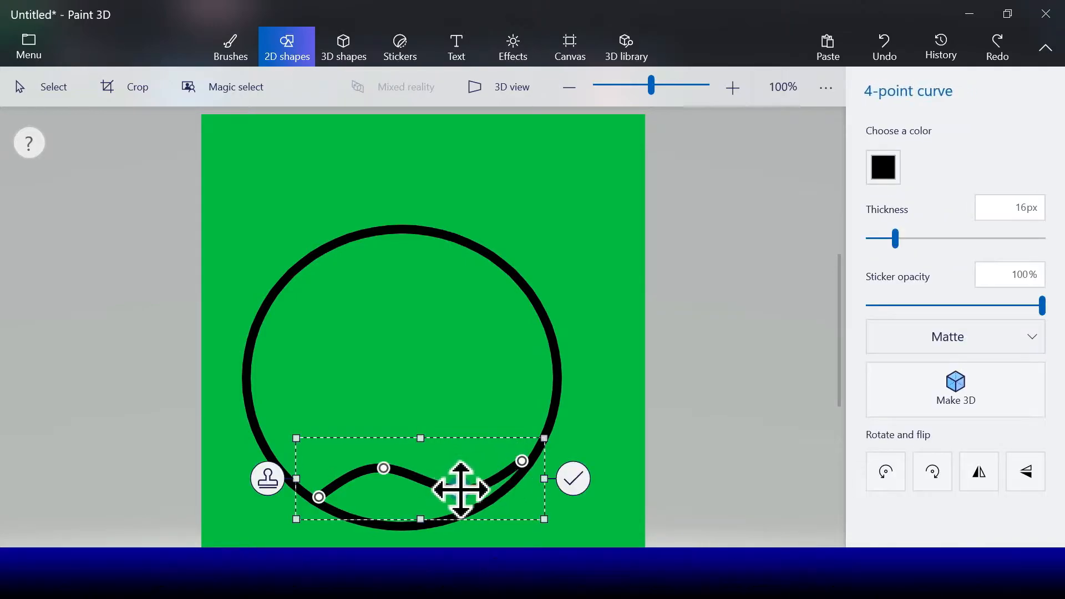
drag(461, 489, 457, 440)
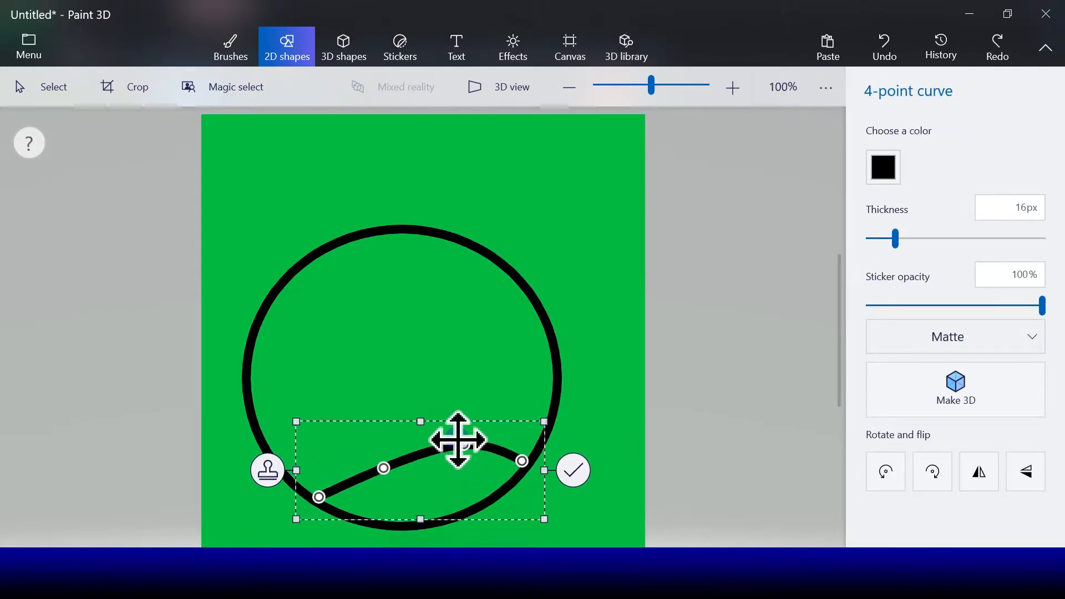
drag(384, 471, 384, 446)
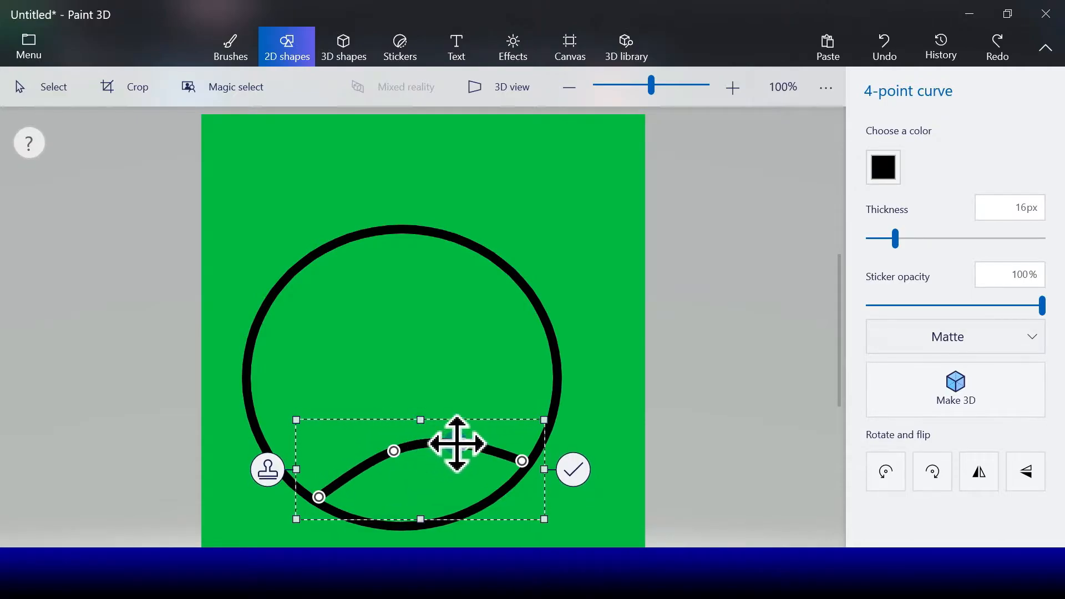
drag(469, 423, 465, 421)
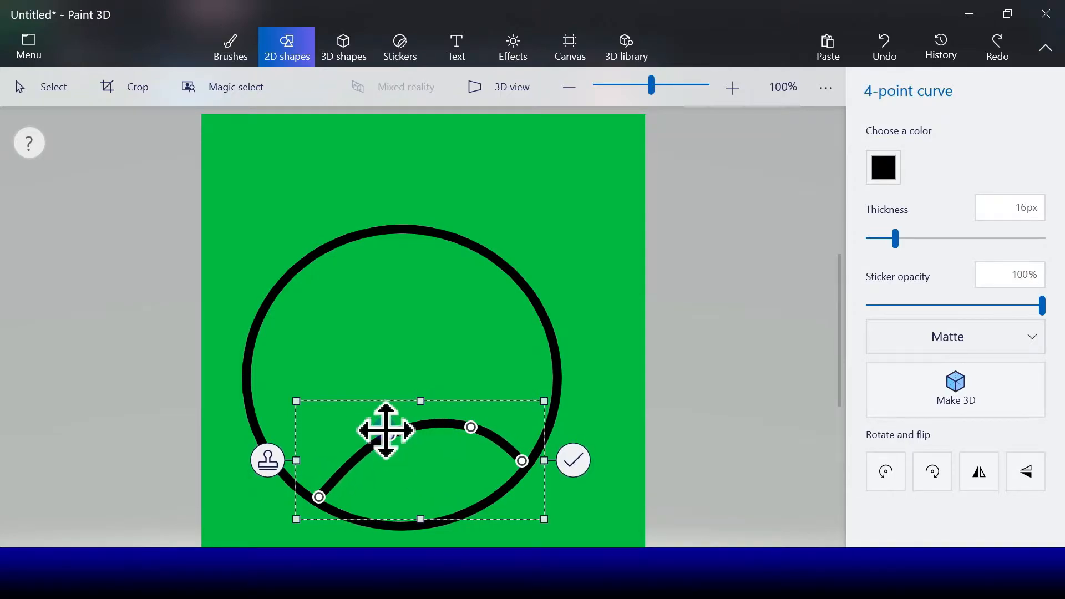
Step: Color the arch curve dark gray and commit it
click(884, 168)
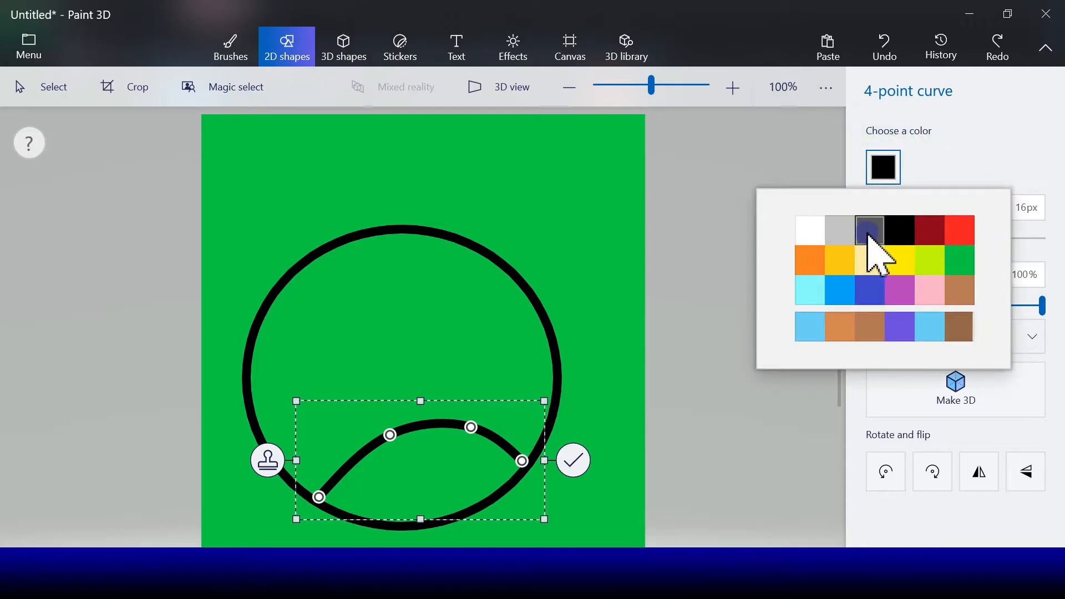
click(869, 231)
click(574, 459)
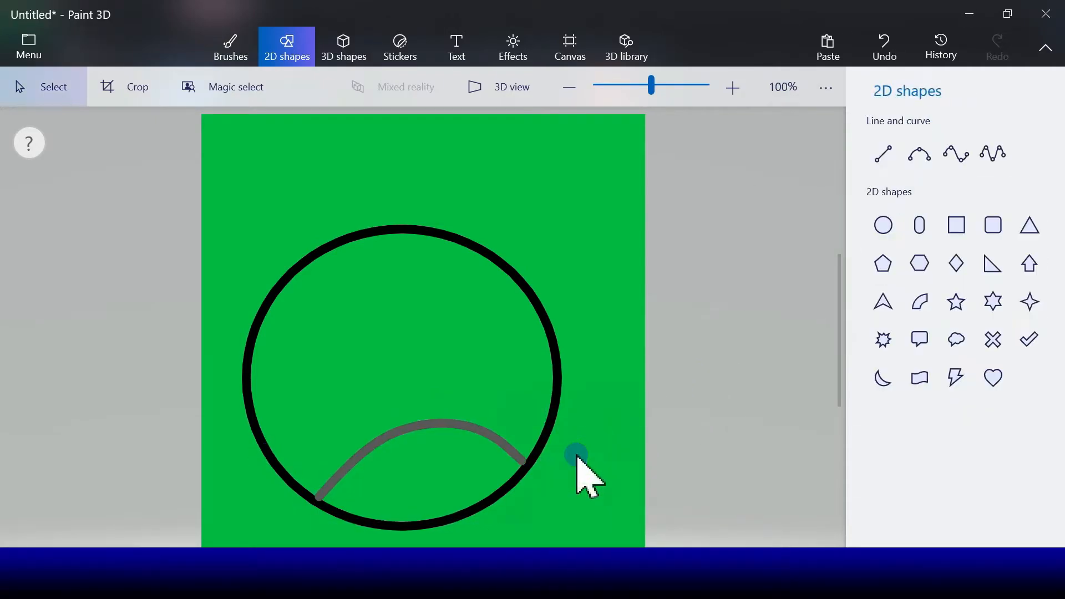
Step: Fill the belly area beneath the arch with dark gray and the rest of the circle with black
click(232, 53)
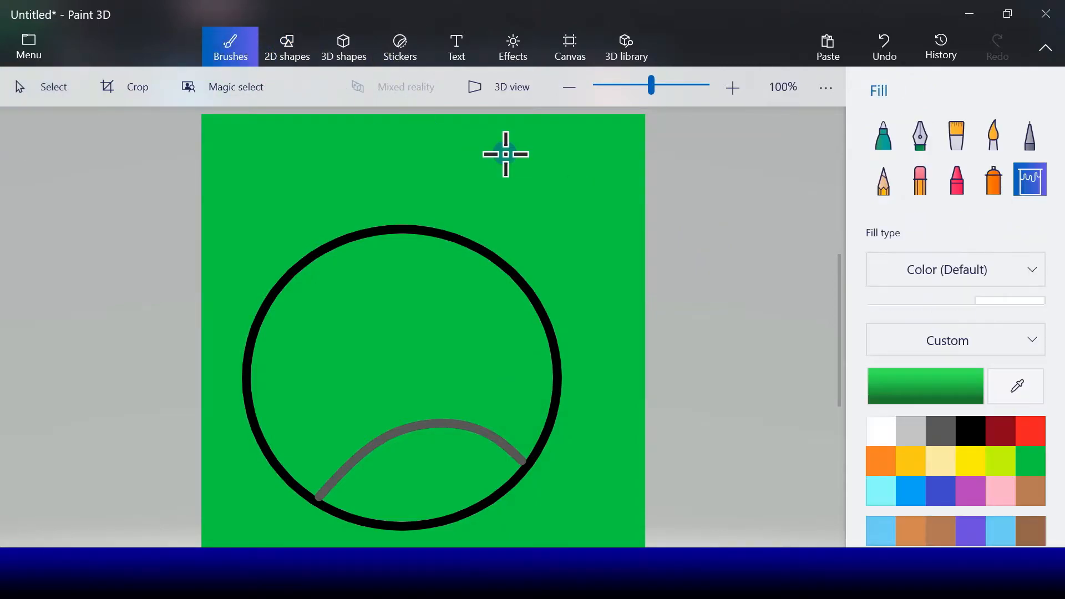
click(942, 435)
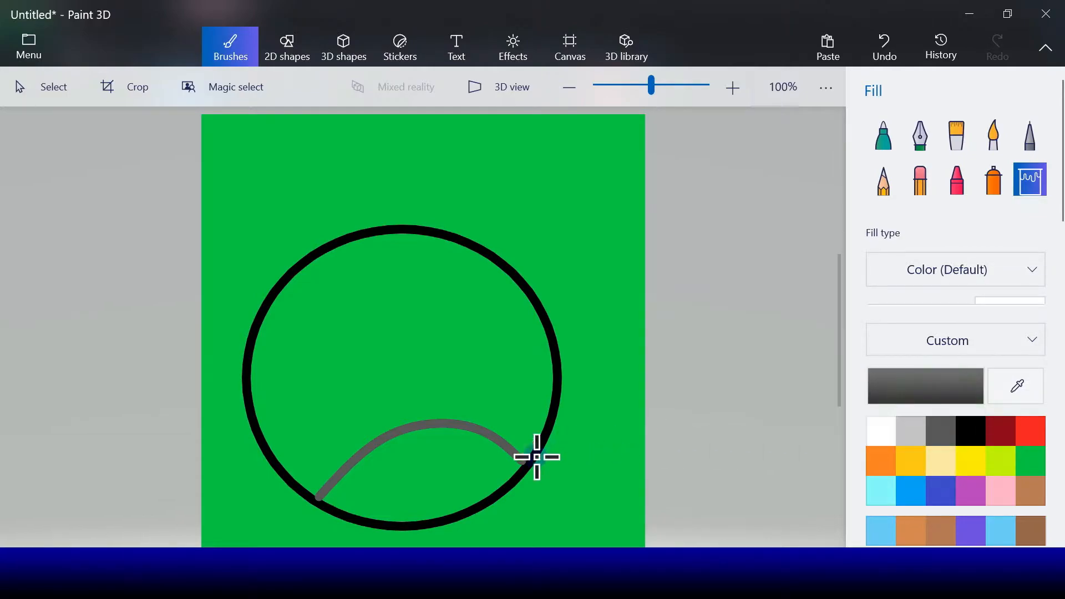
click(472, 462)
click(973, 432)
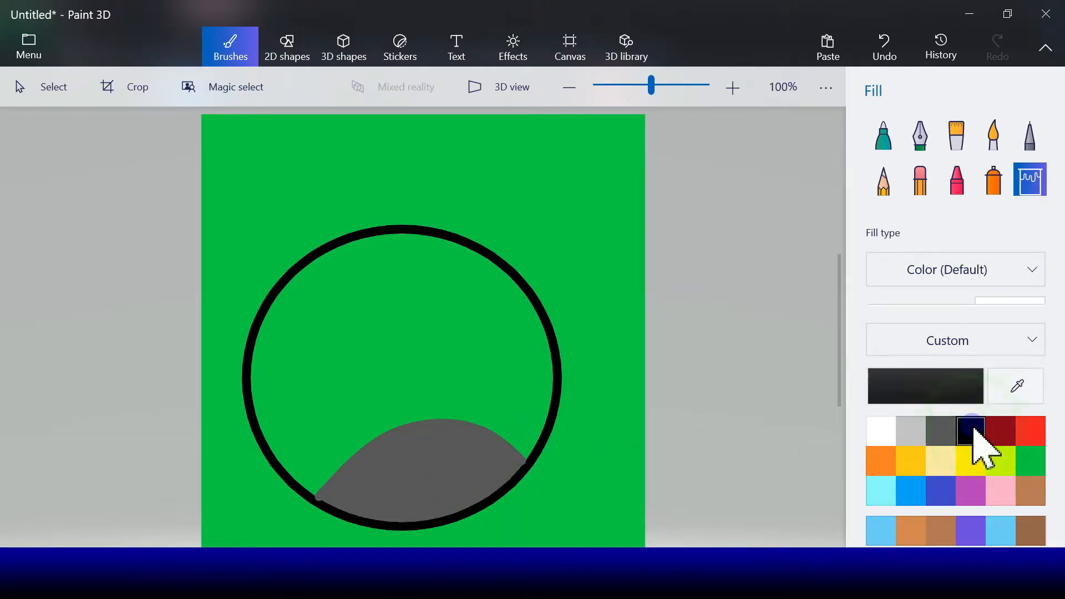
click(339, 377)
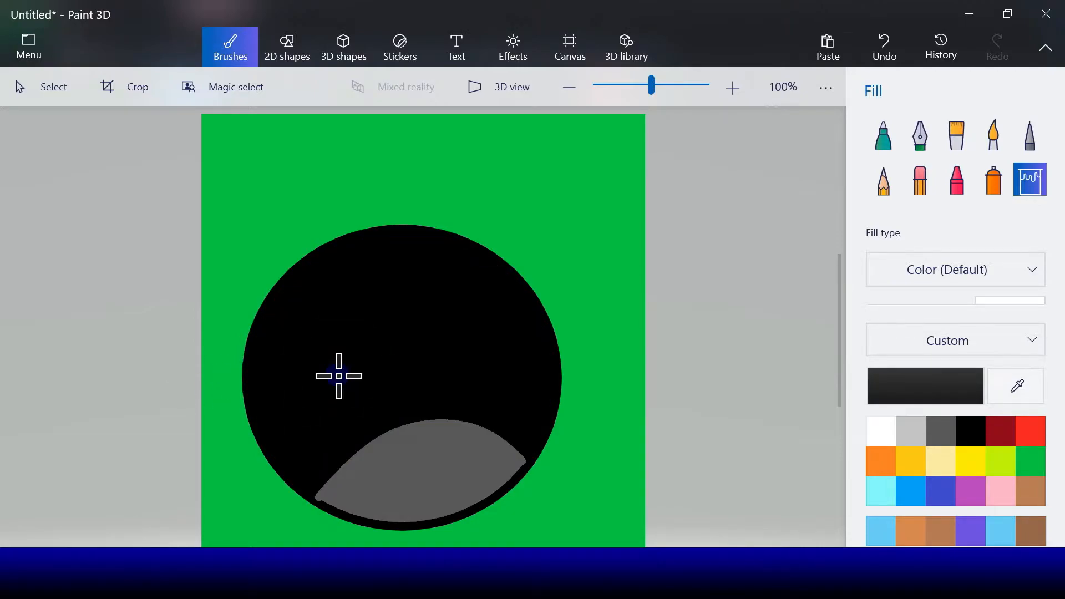
Step: Draw a small circle for the left eye in the upper left part of the black body and adjust its position or height slightly
click(281, 63)
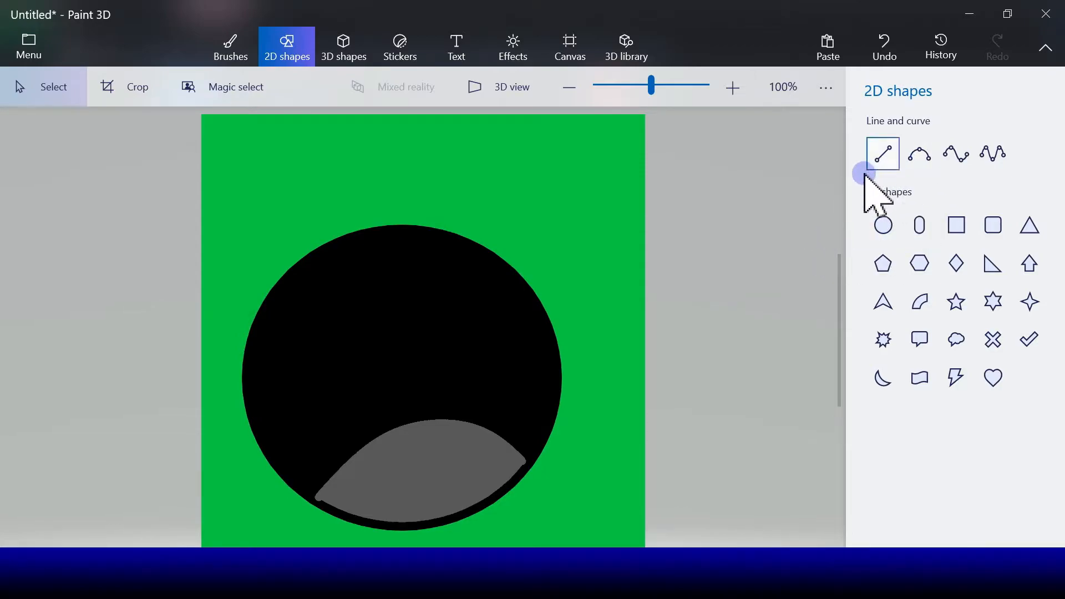
click(884, 224)
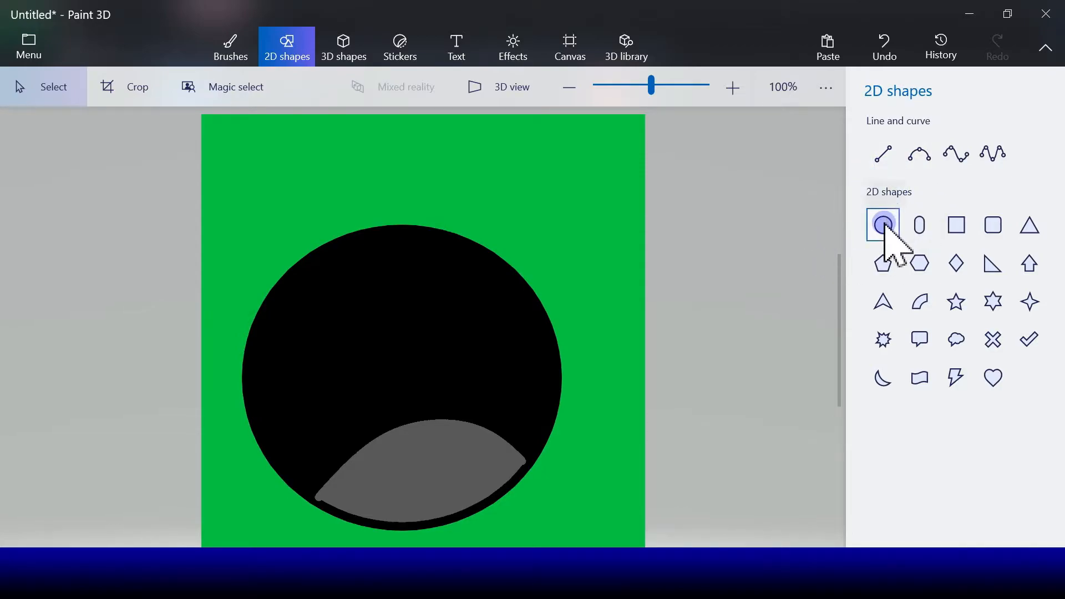
click(884, 225)
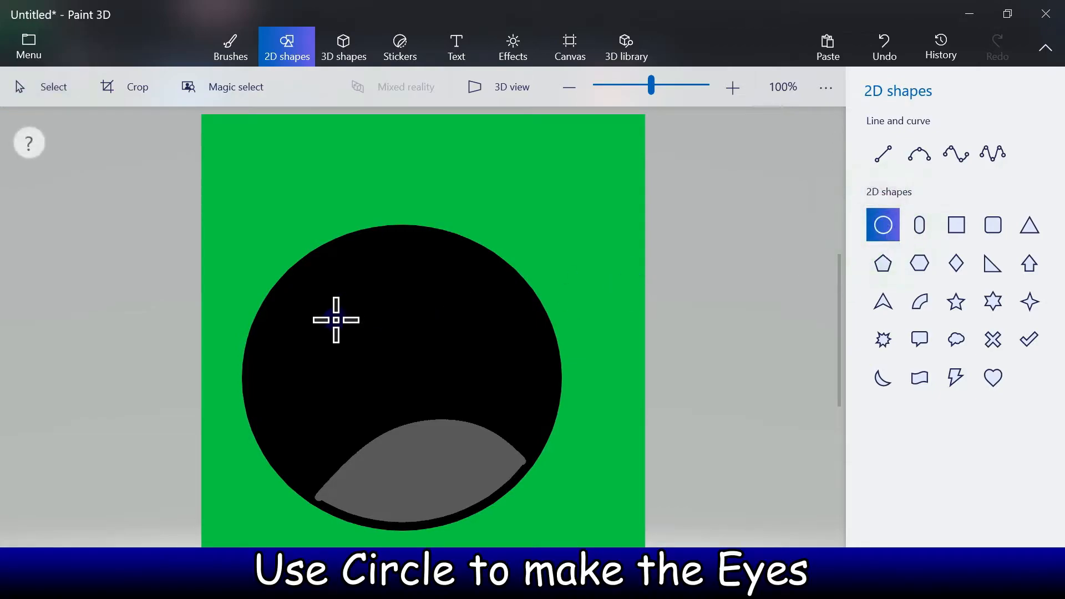
mouse_move(314, 284)
mouse_down()
mouse_move(421, 357)
mouse_move(428, 376)
mouse_move(411, 364)
mouse_up()
drag(360, 293, 364, 280)
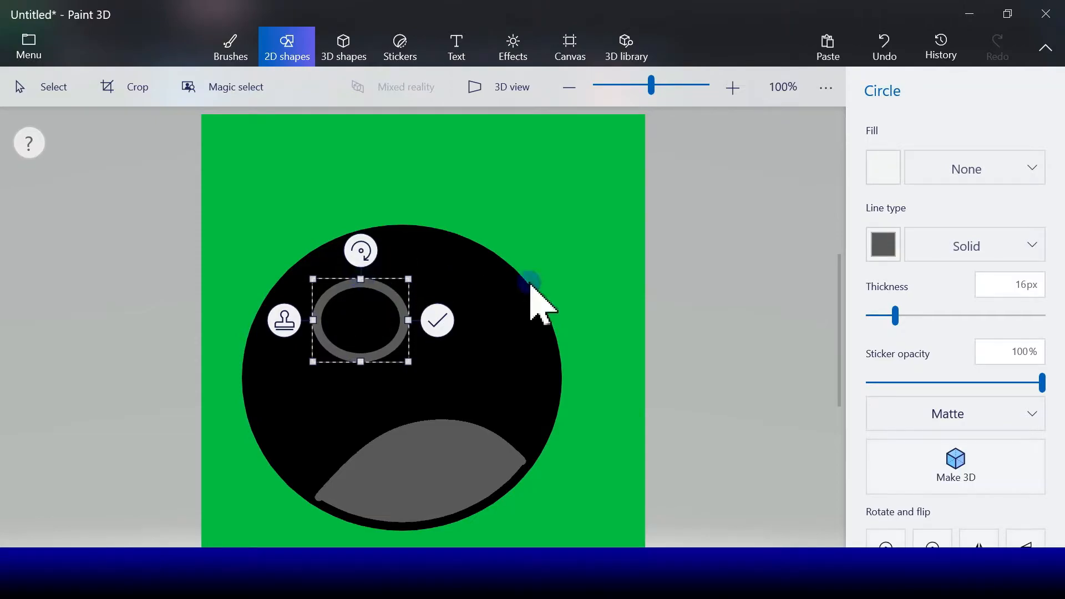
Step: Set the left eye circle's outline thickness to 10 px and give it a solid dark gray fill
click(895, 317)
mouse_move(895, 319)
mouse_down()
mouse_move(880, 324)
mouse_move(887, 333)
mouse_up()
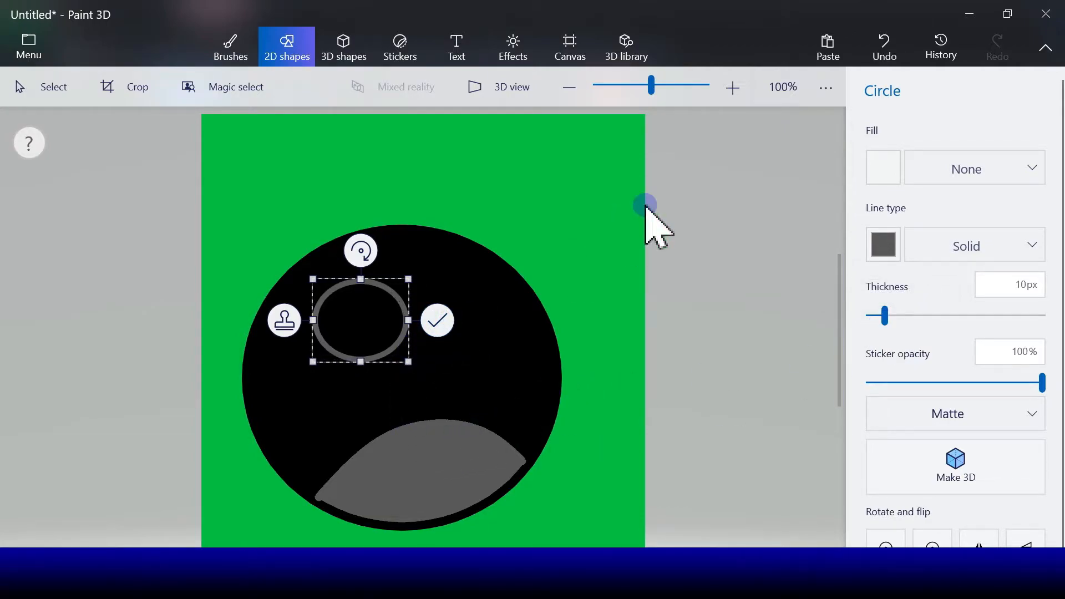
click(886, 166)
click(886, 166)
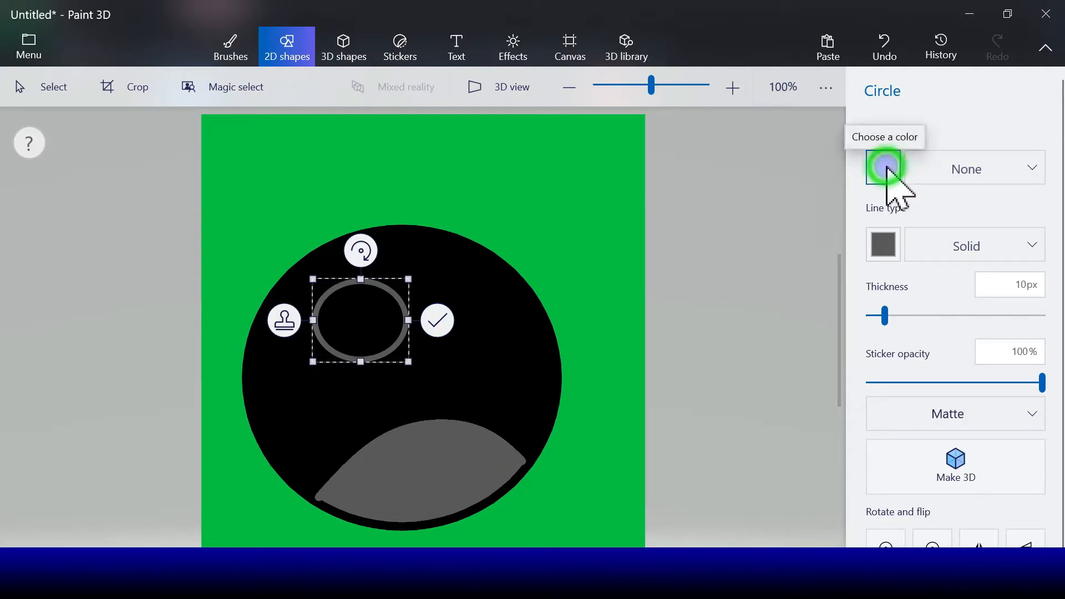
click(870, 228)
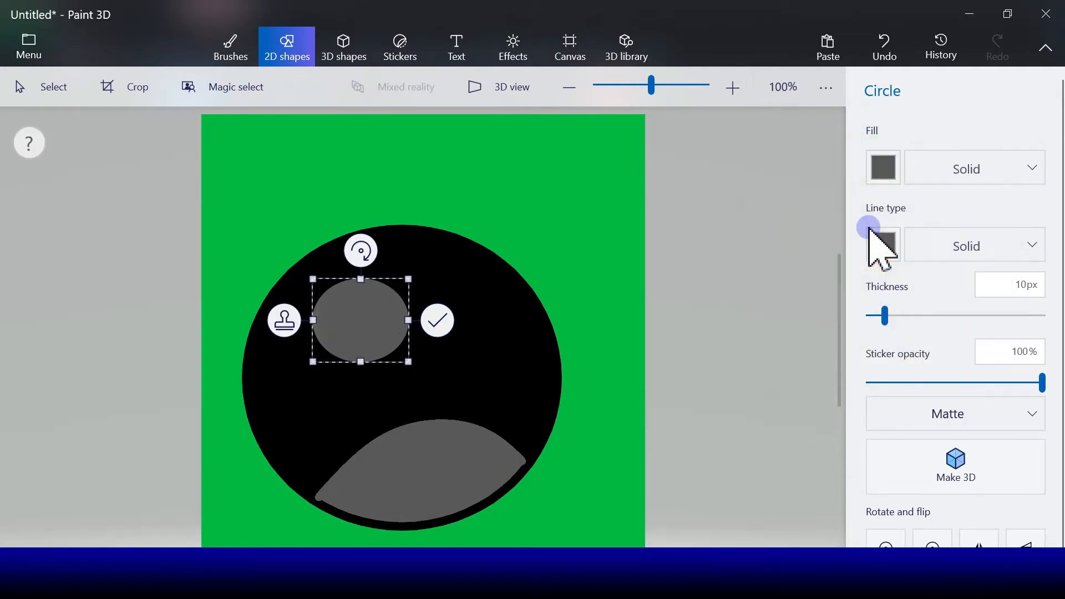
Step: Stamp the left eye, place a smaller copy in the body's upper right part as the right eye, and stamp it there
click(289, 332)
drag(409, 315, 478, 318)
drag(437, 354, 456, 340)
drag(496, 297, 495, 297)
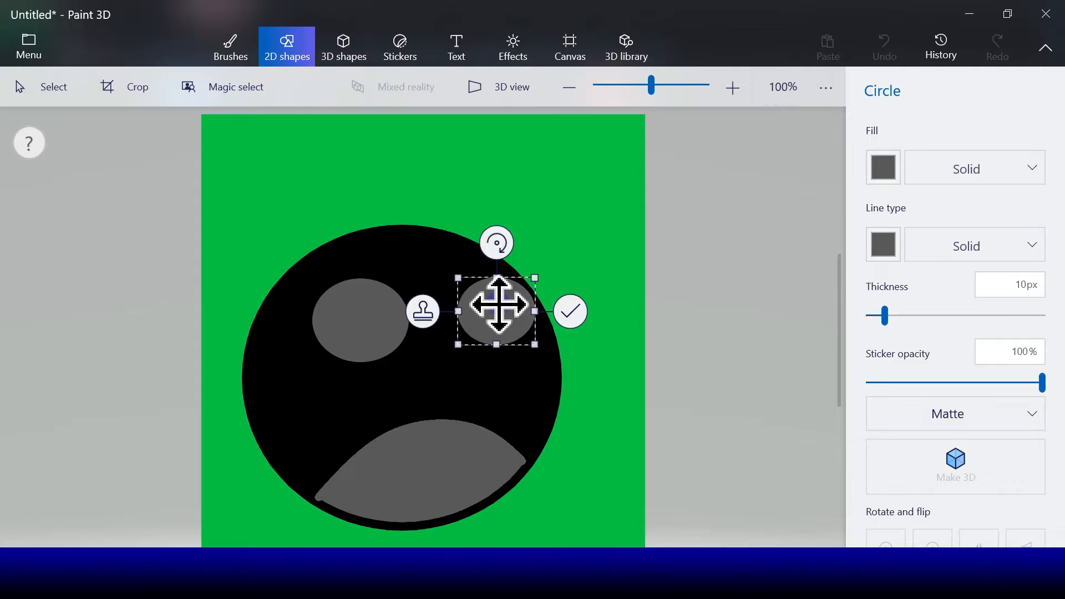
click(423, 313)
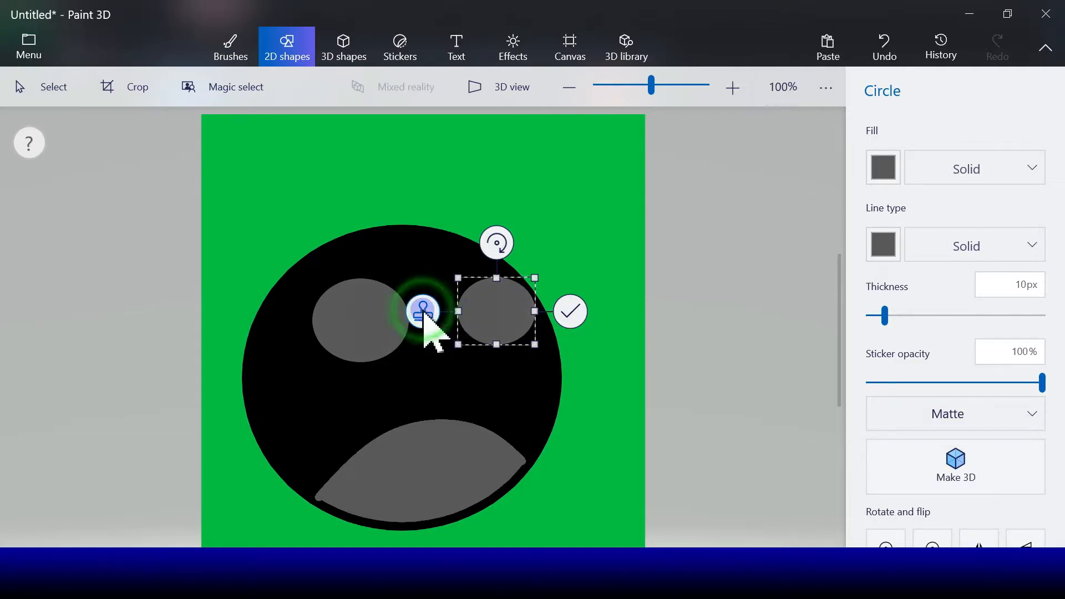
Step: Stamp a smaller circle with white fill and white outline inside the right gray eye and the left gray eye
drag(542, 352, 543, 352)
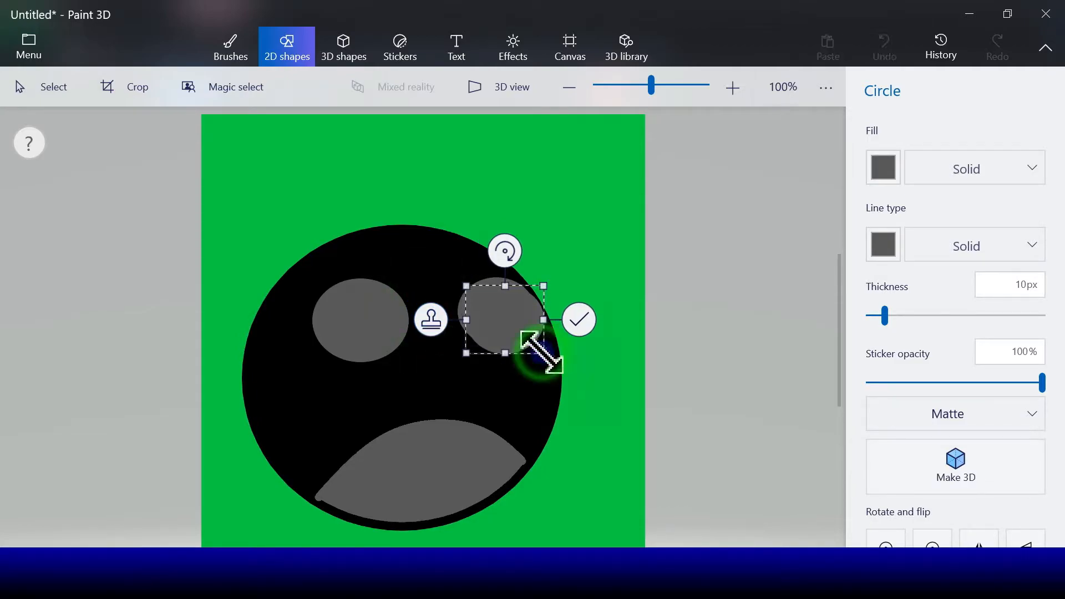
click(884, 168)
click(812, 230)
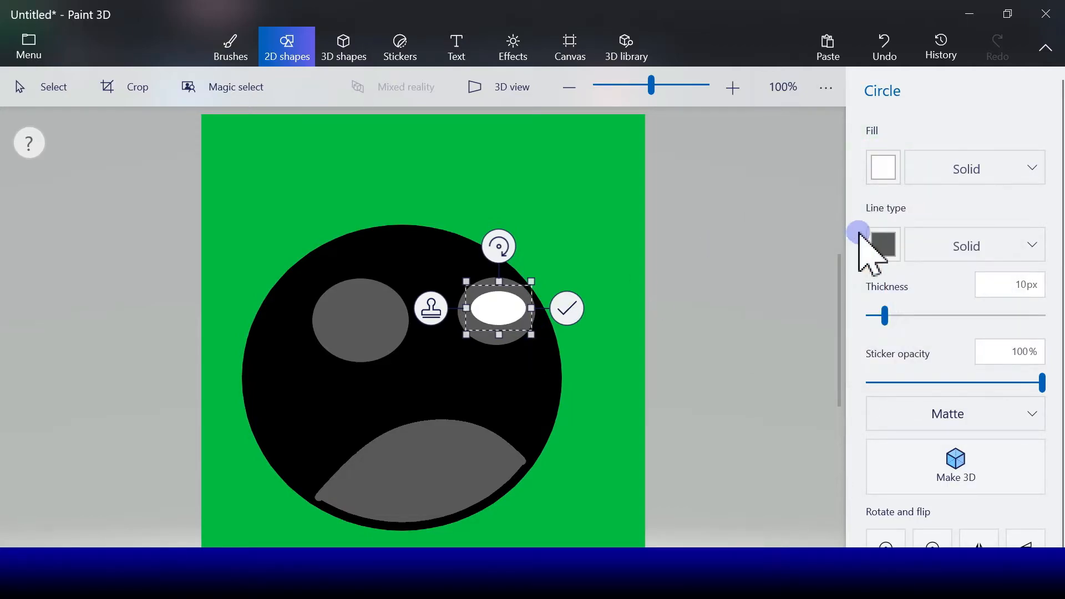
click(884, 245)
click(812, 307)
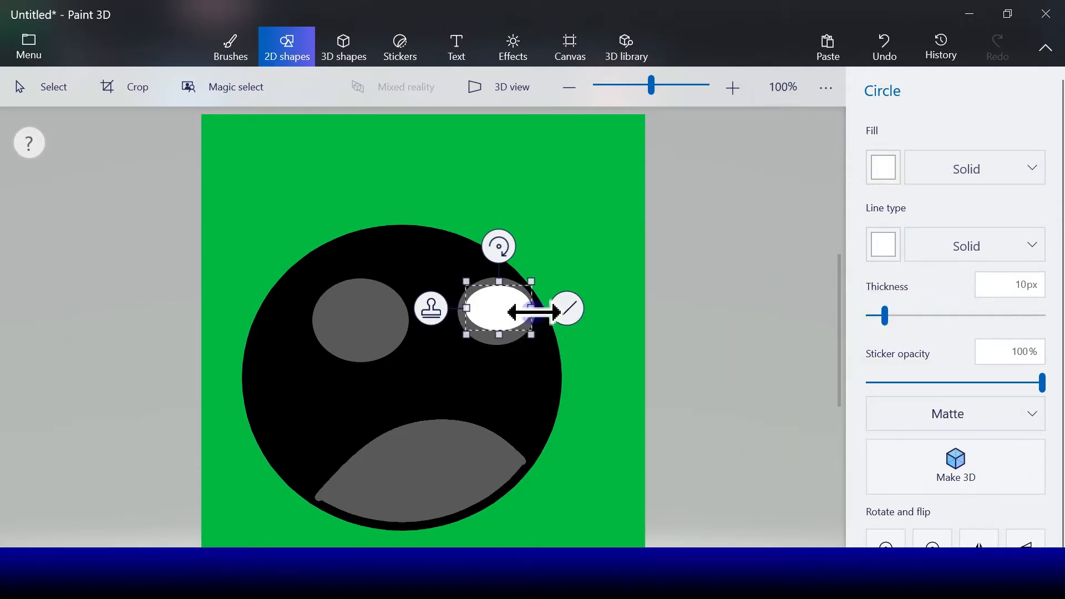
drag(526, 333, 337, 345)
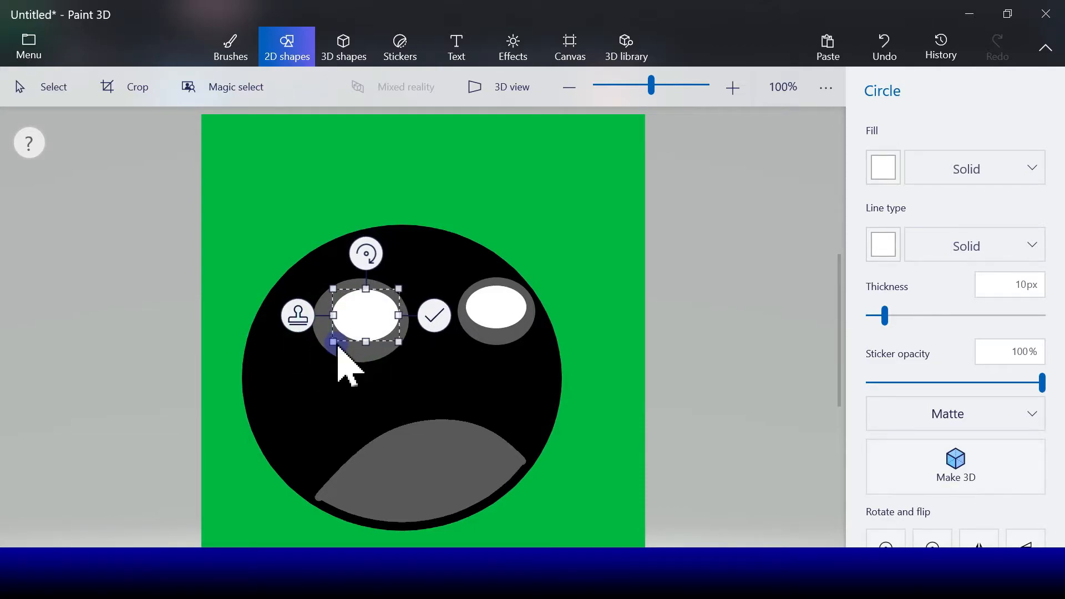
click(299, 317)
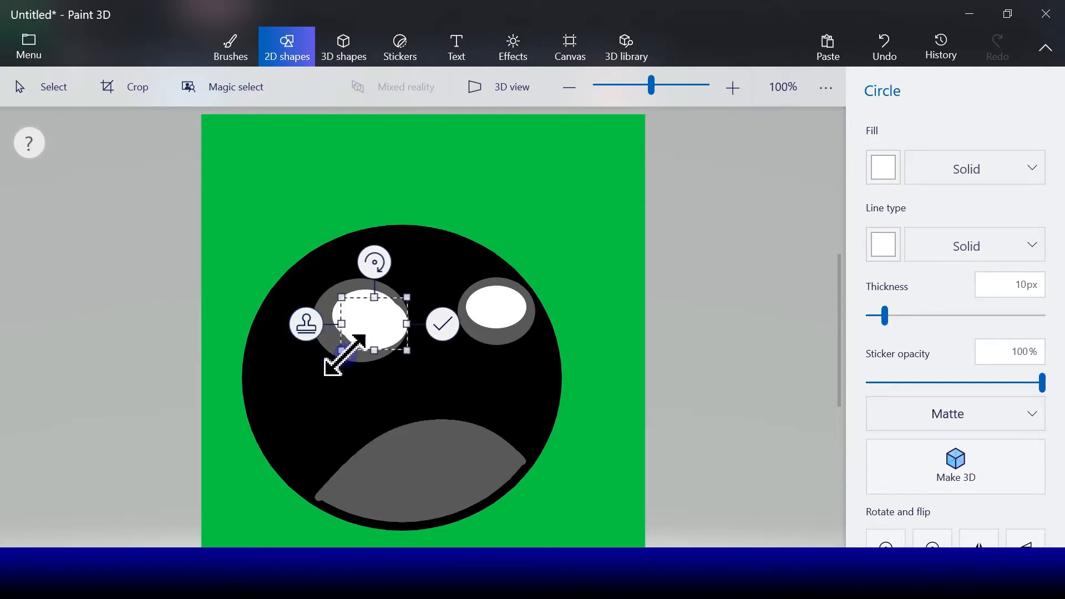
Step: Shrink the remaining circle to a small pupil with black fill and outline, and place it in the left eye's white area
drag(345, 353, 387, 332)
click(885, 245)
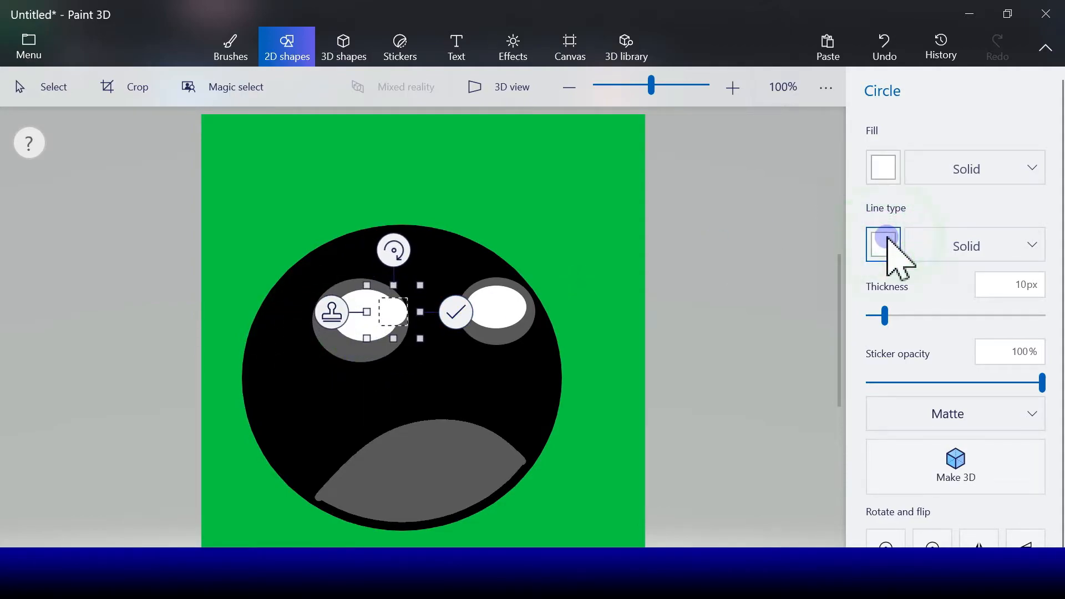
click(894, 302)
click(884, 166)
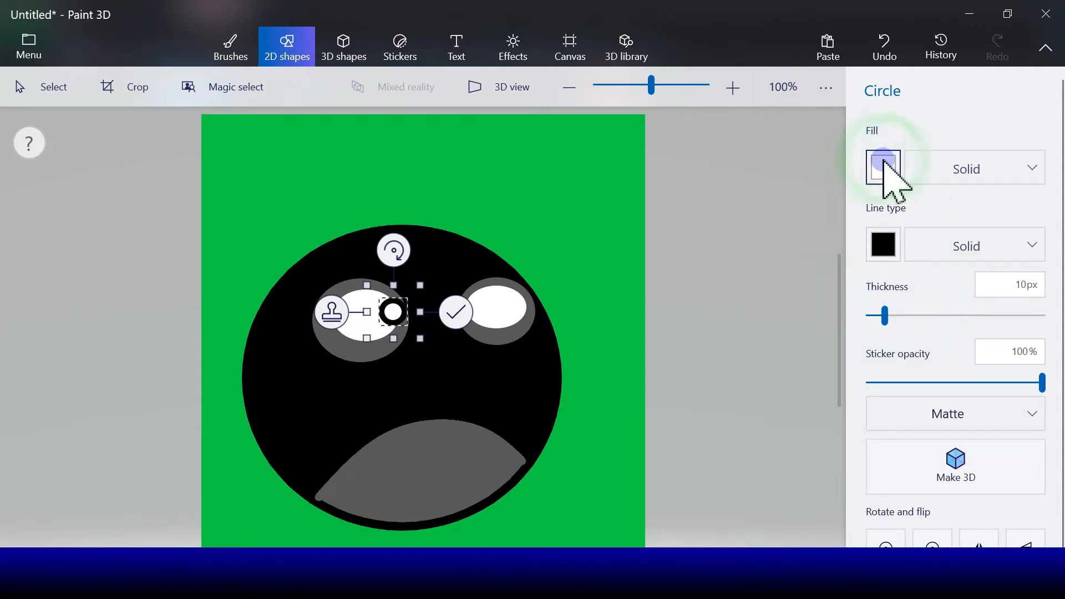
click(902, 233)
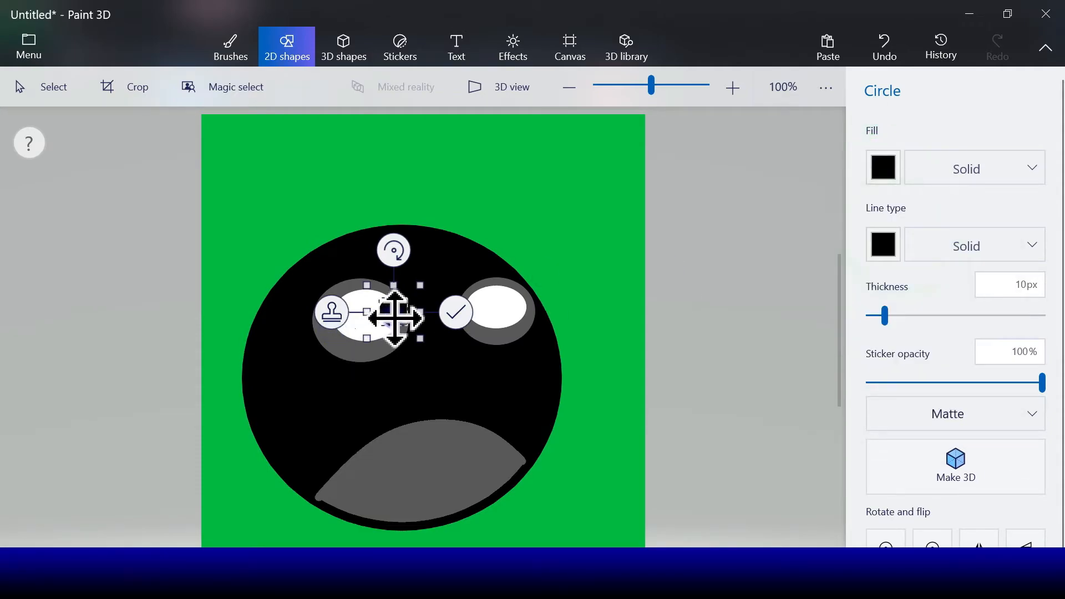
drag(377, 320, 382, 318)
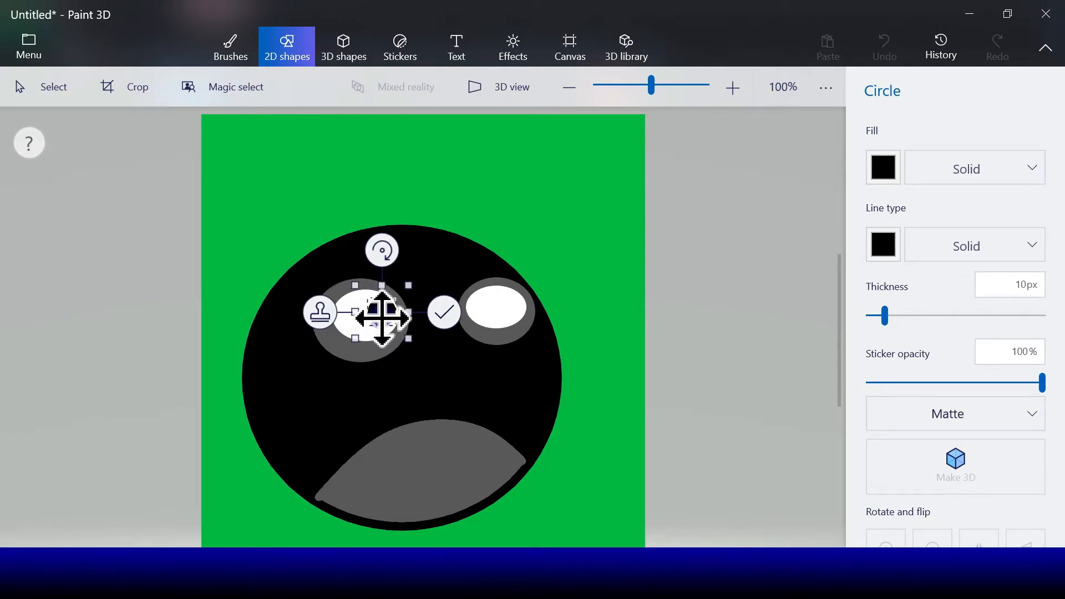
drag(353, 340, 395, 316)
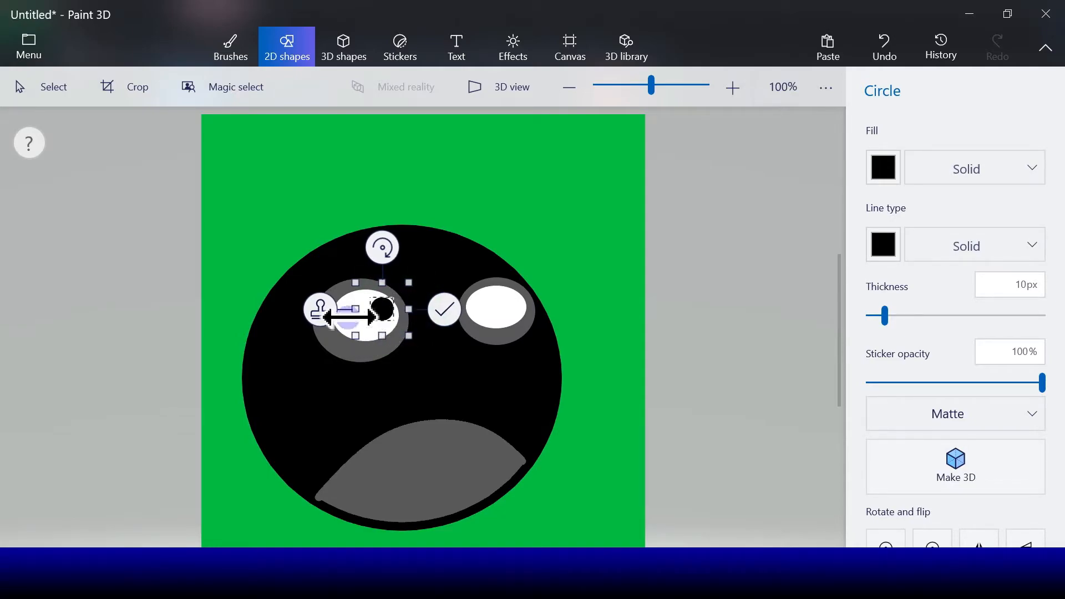
Step: Stamp the left pupil and place a copy in the inner part of the right eye's white area
click(320, 309)
drag(390, 317, 511, 332)
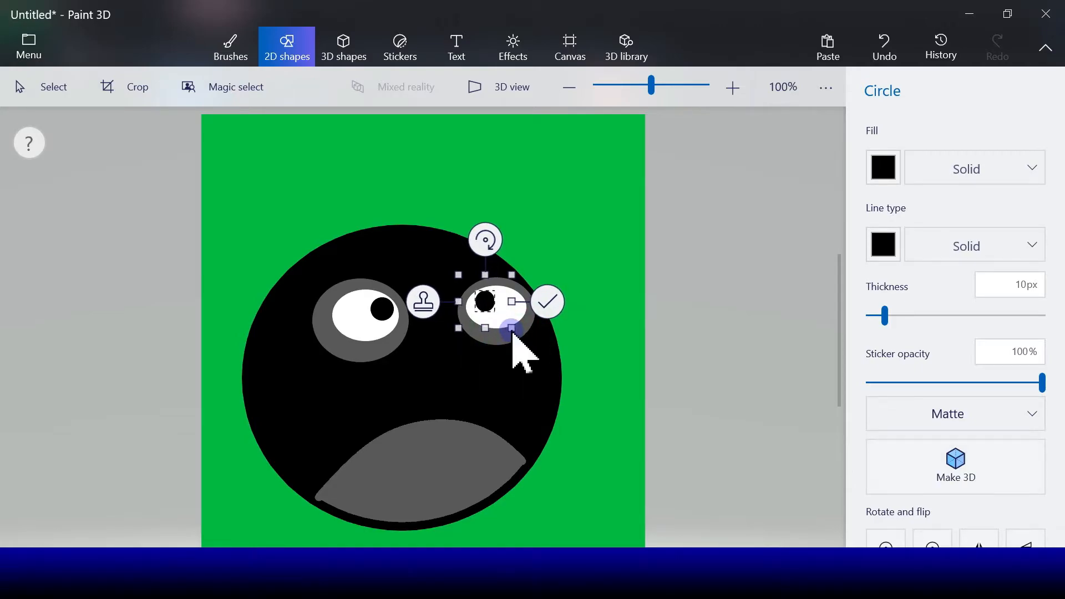
click(548, 314)
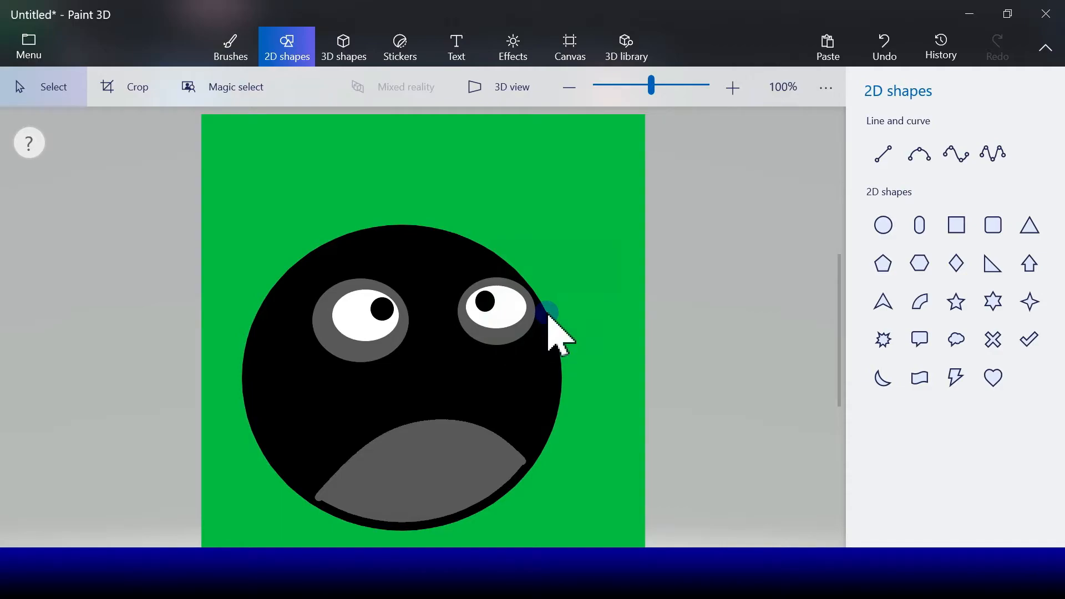
Step: Draw a 4-point curve across the body just beneath the eyes and color it orange
click(916, 158)
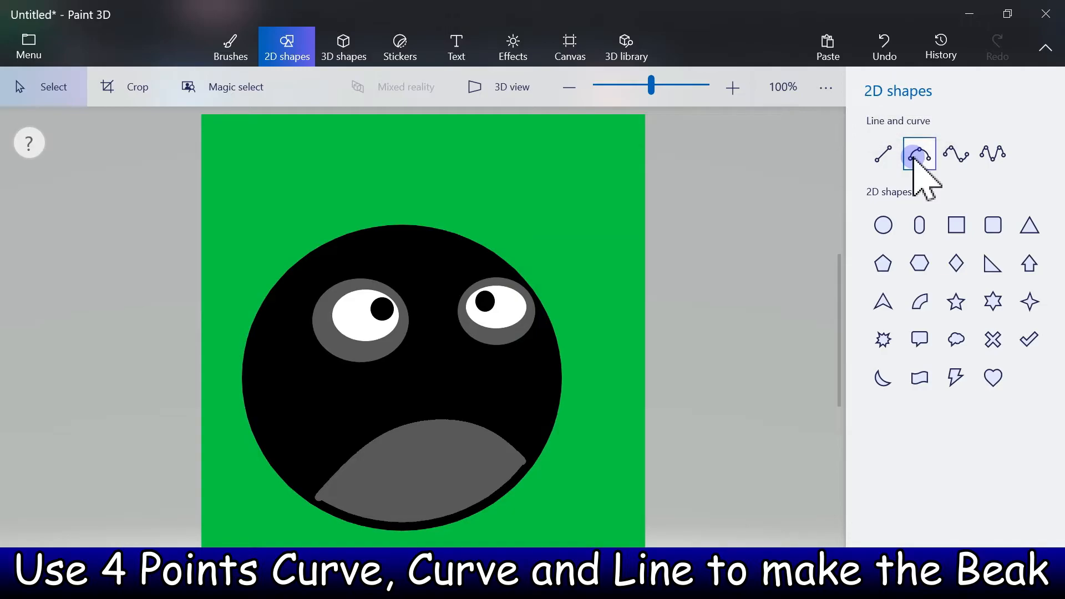
click(916, 158)
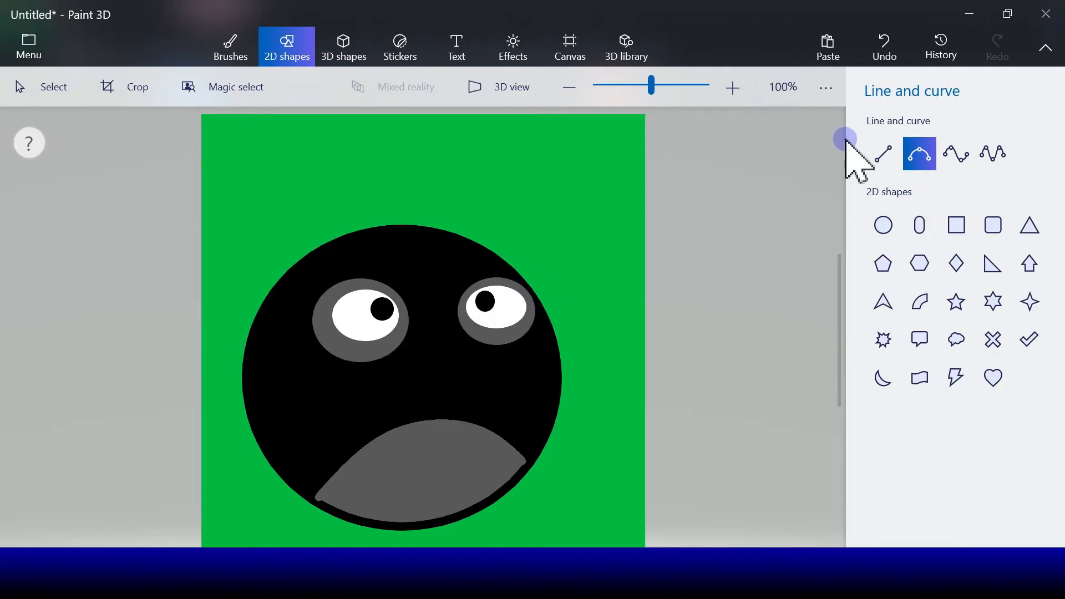
click(960, 150)
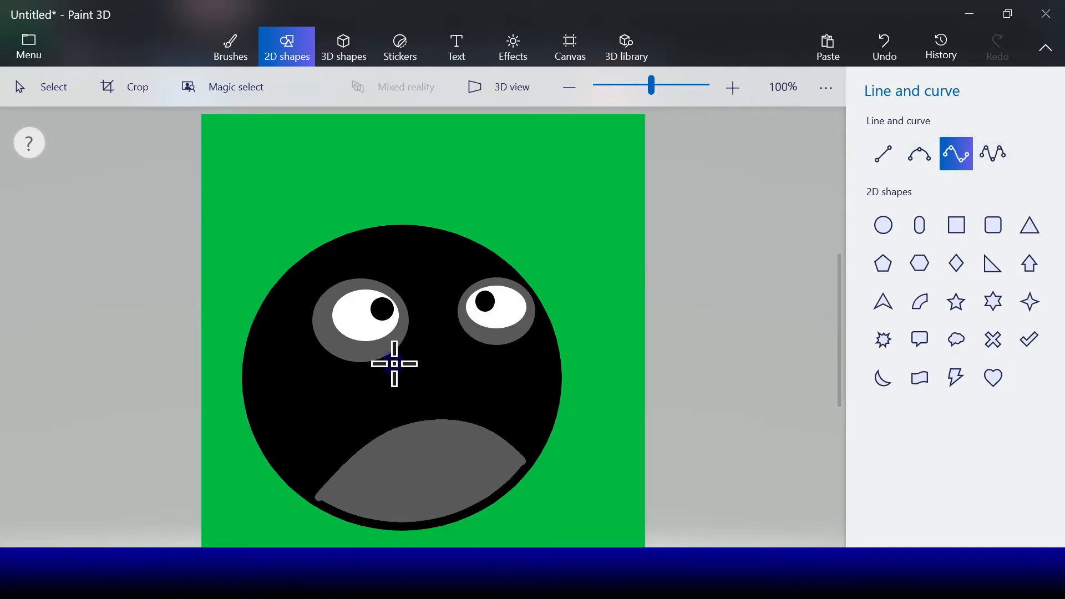
mouse_move(394, 365)
mouse_down()
mouse_move(500, 347)
mouse_move(544, 353)
mouse_up()
click(885, 169)
click(811, 256)
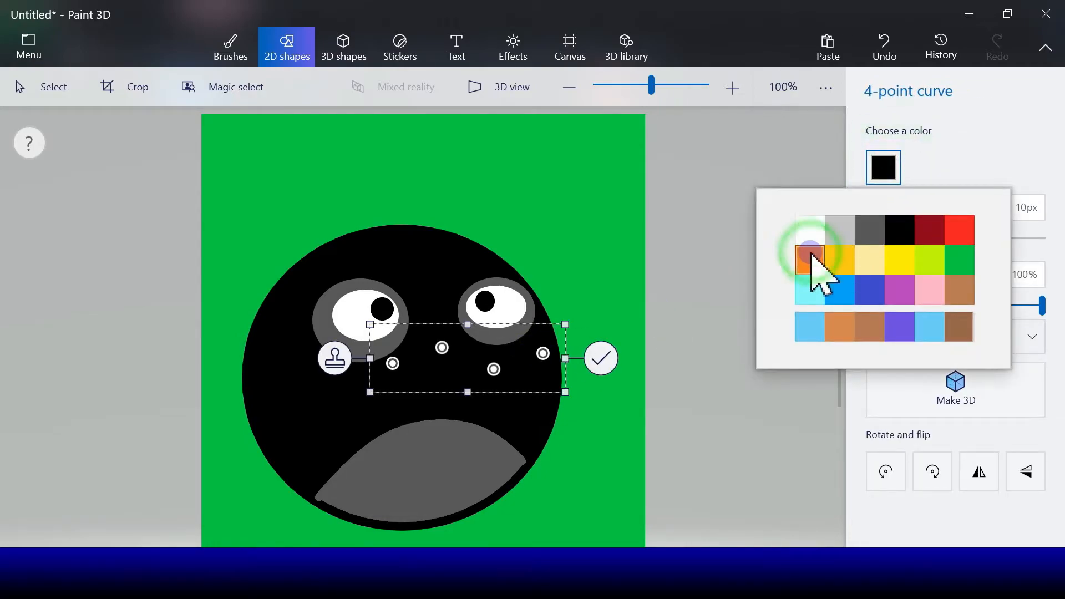
Step: Bend the orange curve into an arch and place it slightly higher, overlapping the right eye, as the beak's upper edge
click(440, 341)
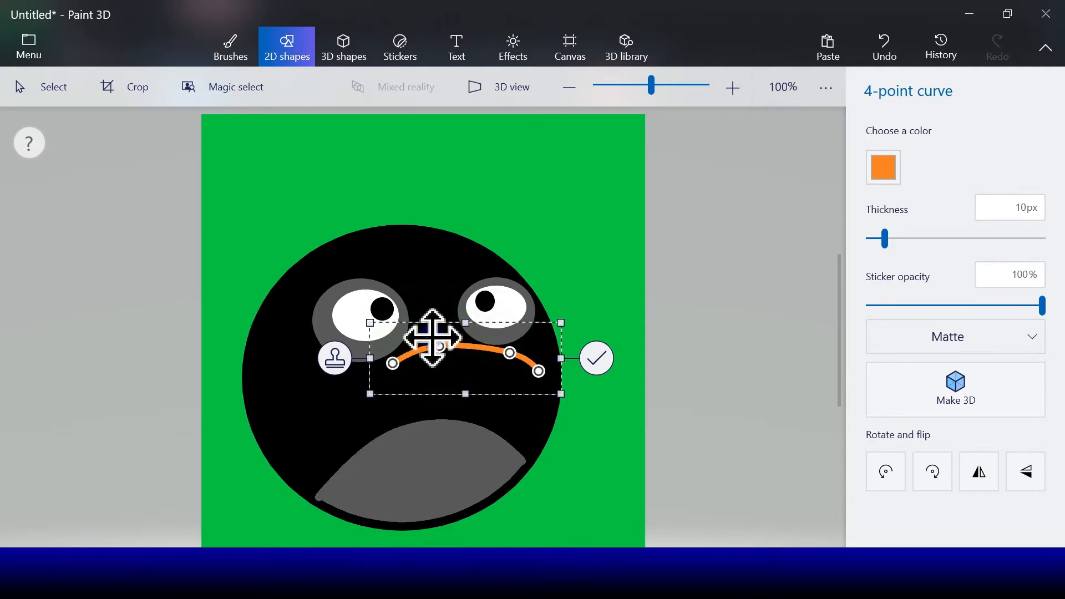
drag(455, 365, 463, 358)
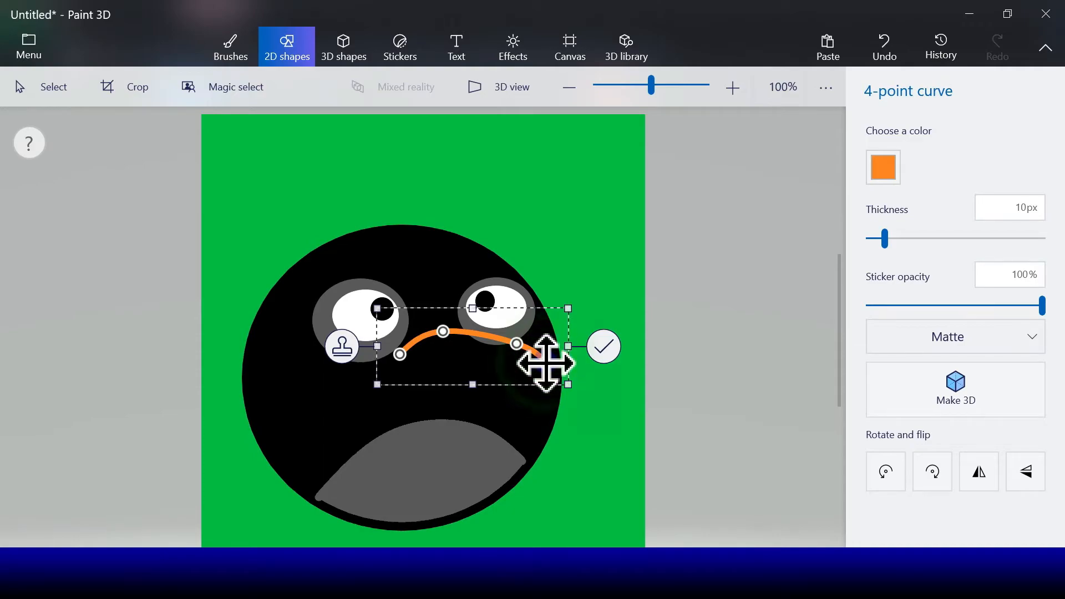
click(612, 350)
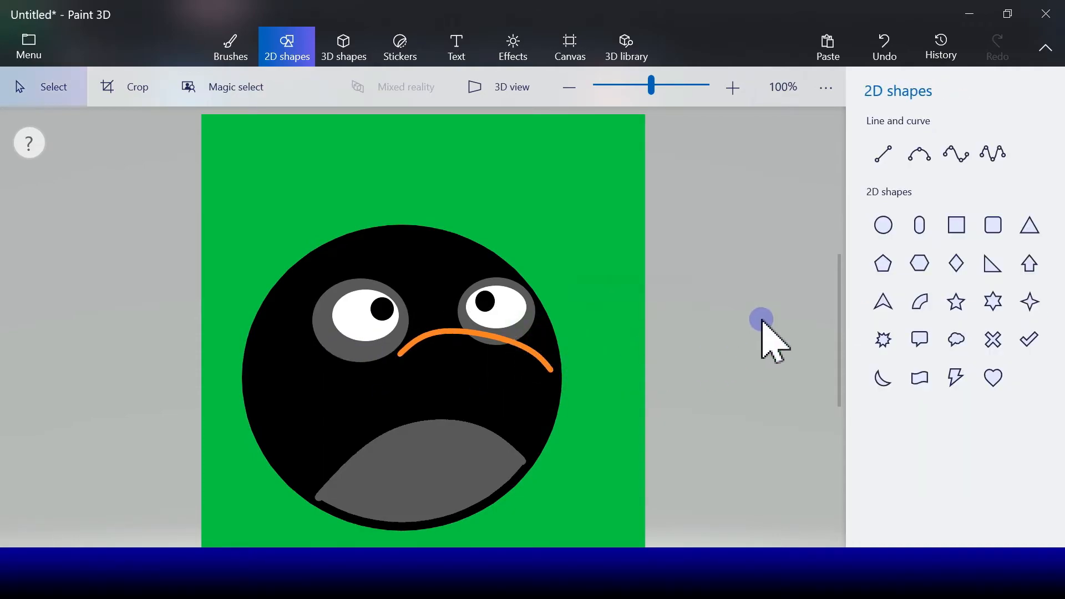
Step: Draw an orange 3-point curve joining both ends of the arch to close the upper beak, bent slightly upward near its left end
click(918, 159)
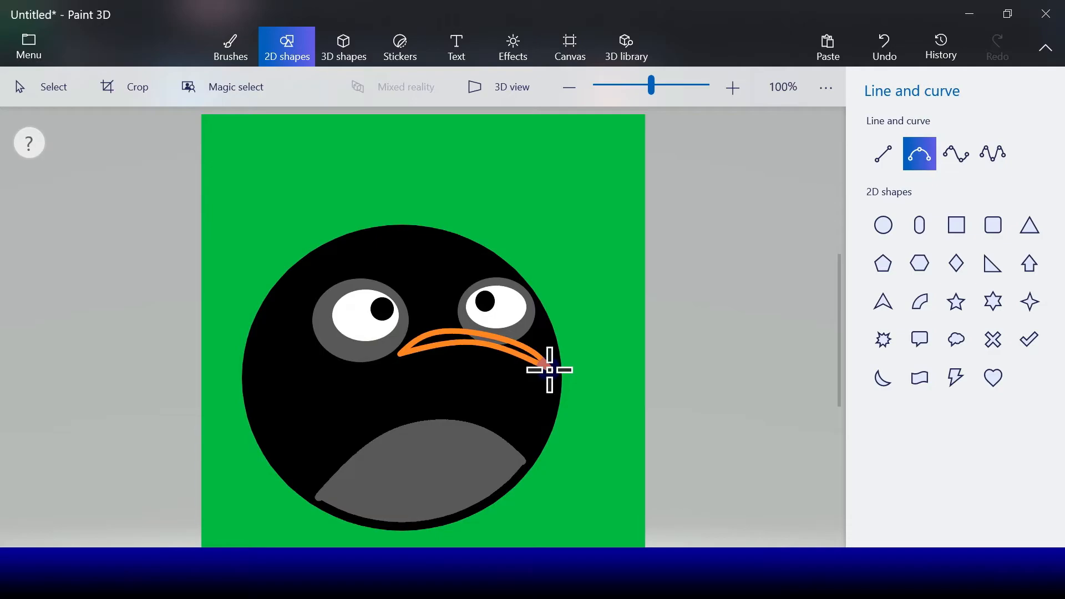
drag(549, 370, 549, 369)
drag(478, 341, 452, 349)
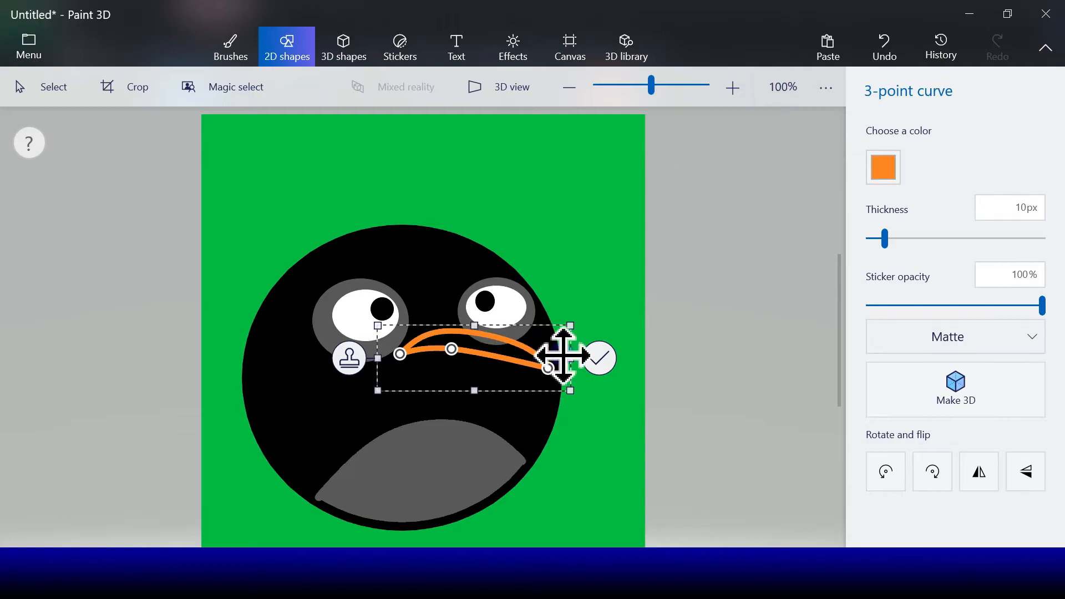
click(608, 361)
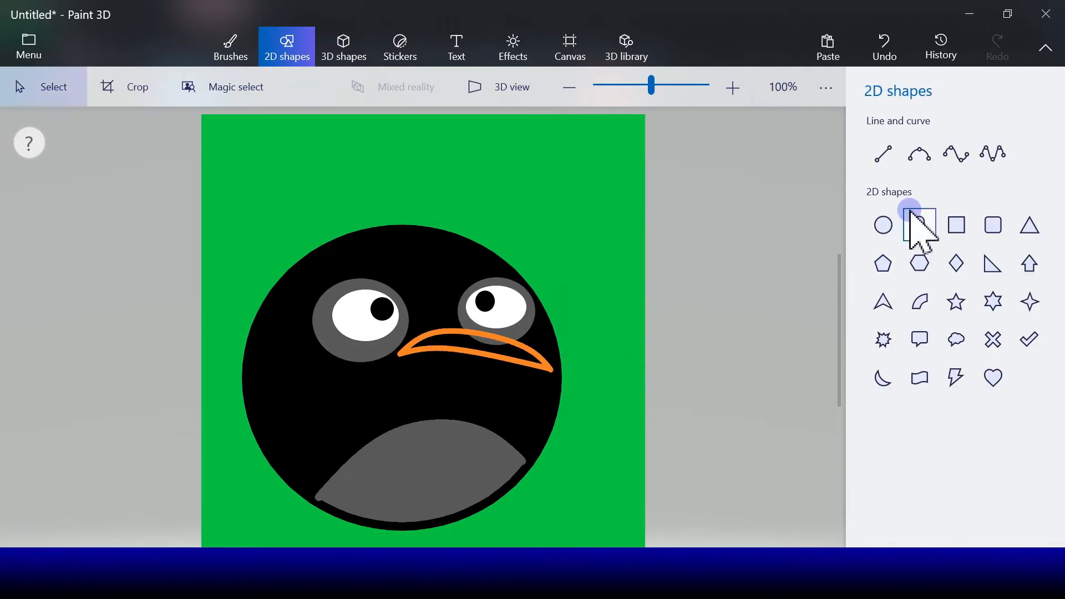
Step: Draw an orange 3-point curve just beneath the upper beak, arched parallel to it, as the lower beak's top edge
click(926, 157)
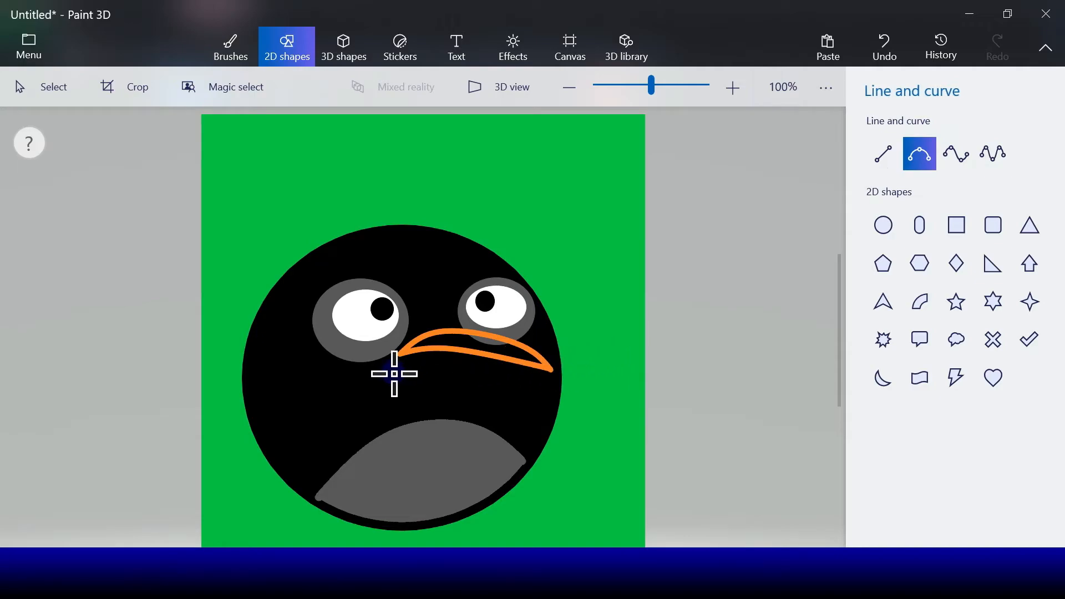
drag(394, 374, 535, 379)
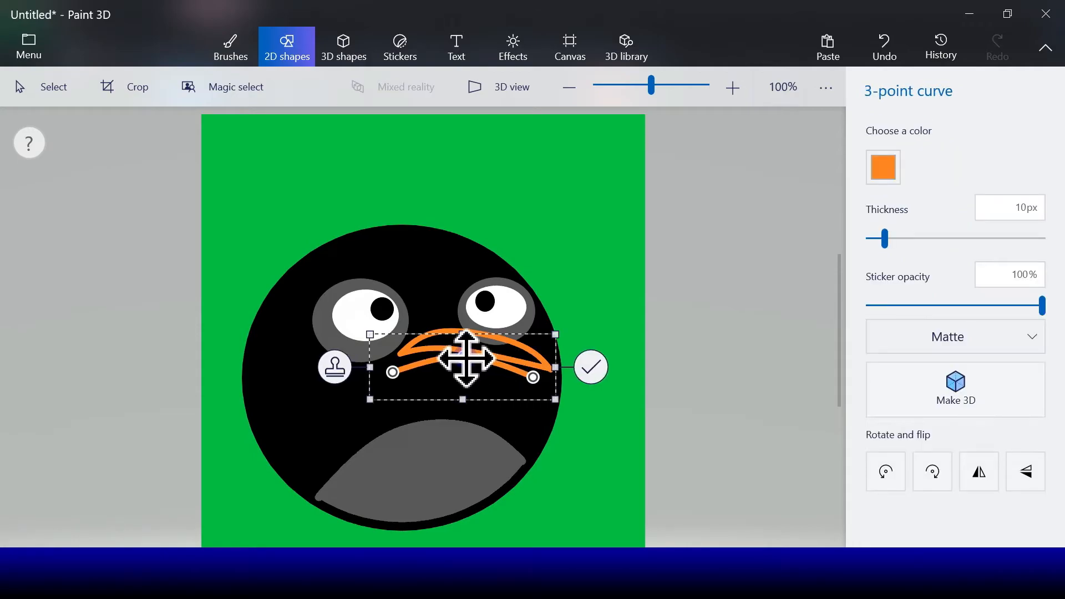
drag(460, 359, 444, 356)
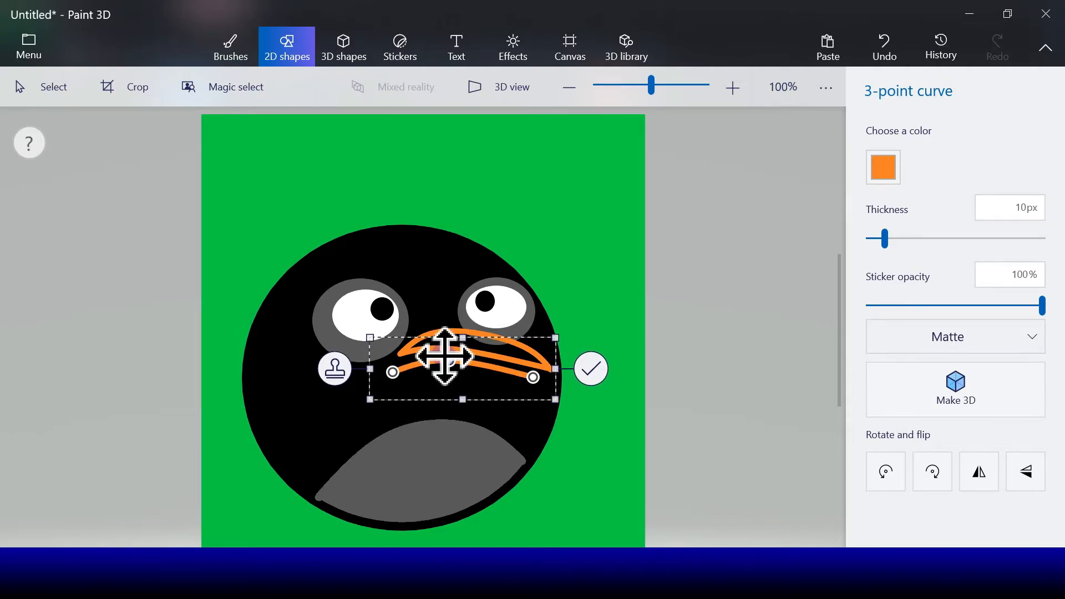
click(605, 369)
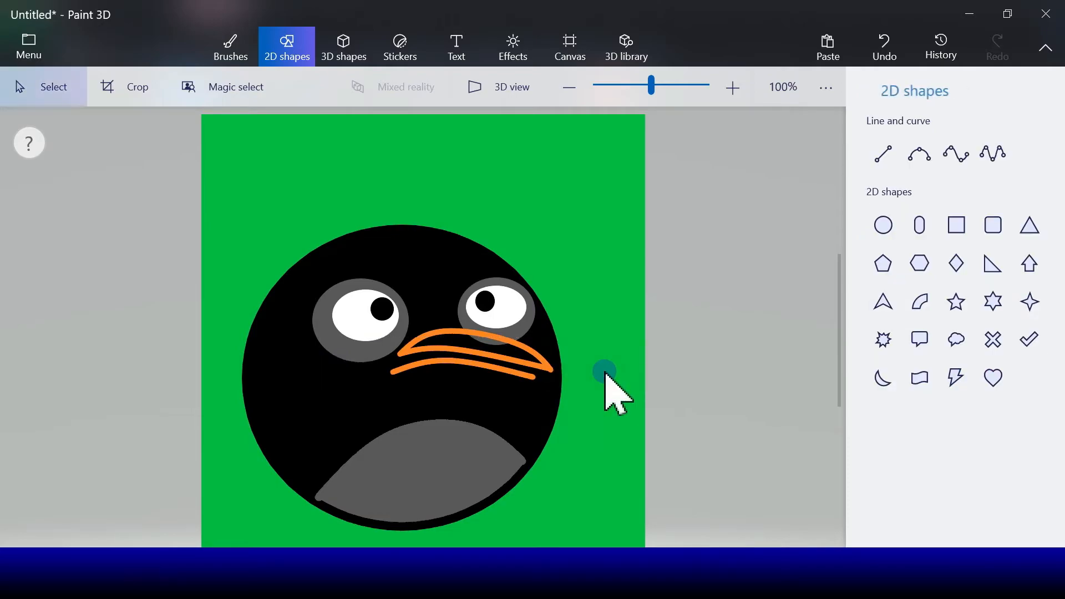
Step: Draw a short slanted orange line down from the left end of the lower beak's top edge
click(883, 154)
drag(415, 412, 393, 371)
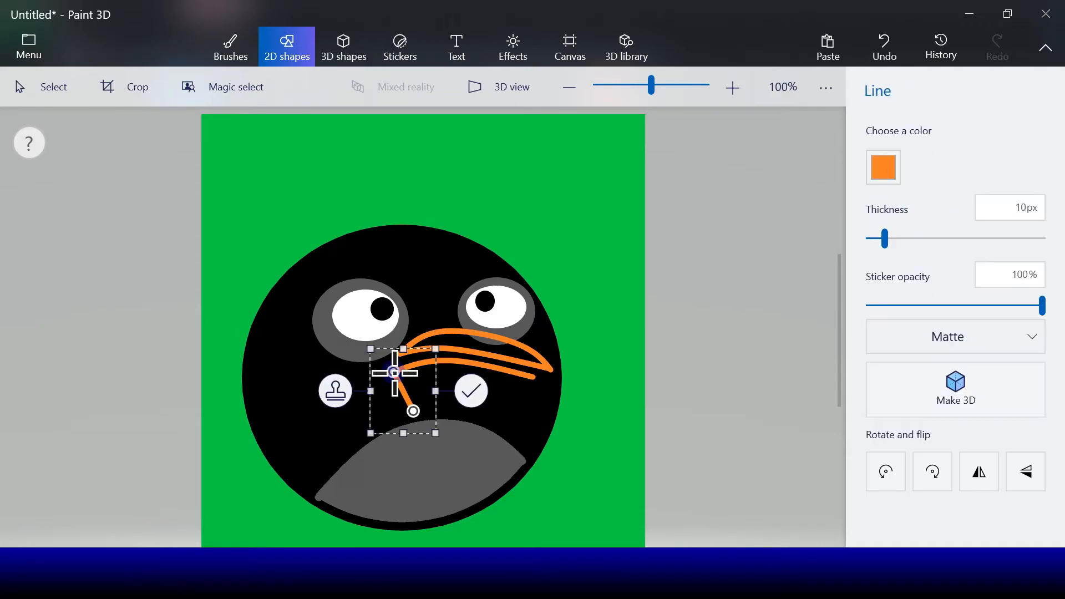
click(471, 392)
Step: Close the lower beak with a downward-bulging orange 3-point curve from the slanted line's lower end to the top edge's right end
click(921, 156)
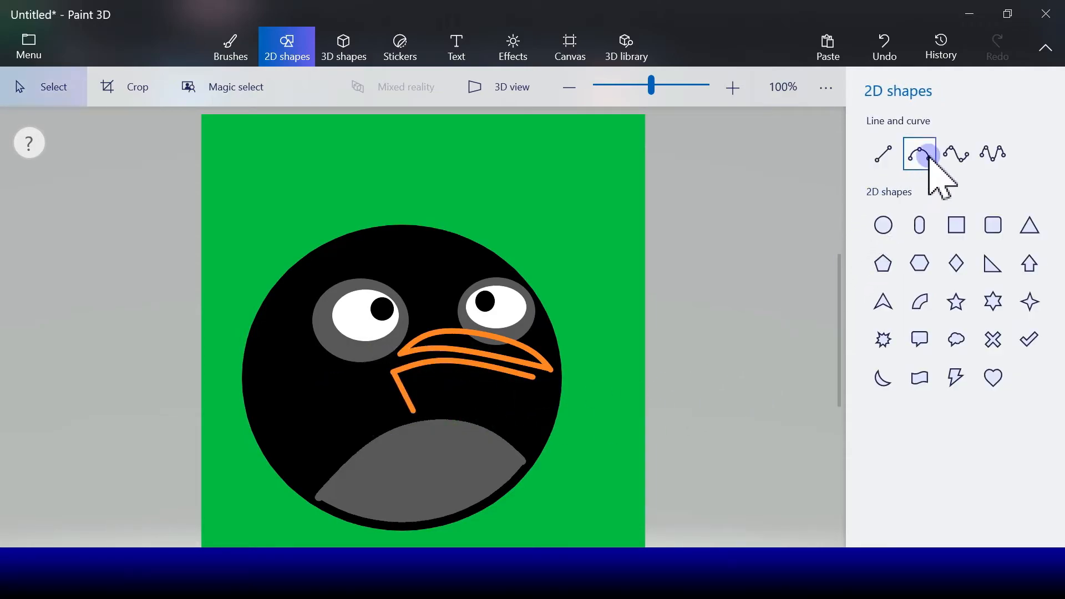
click(929, 158)
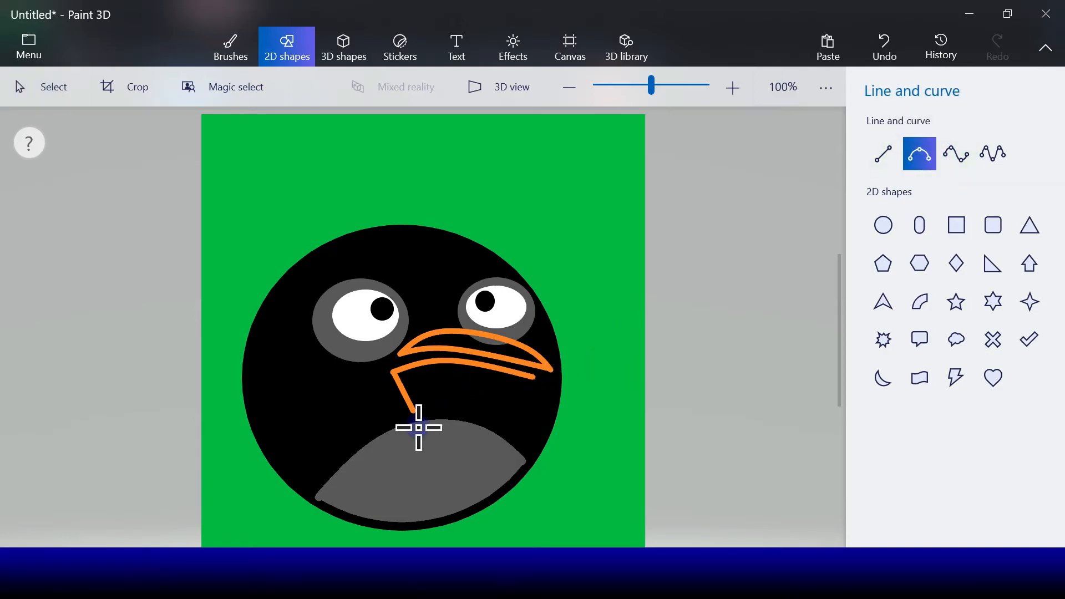
drag(414, 412, 533, 378)
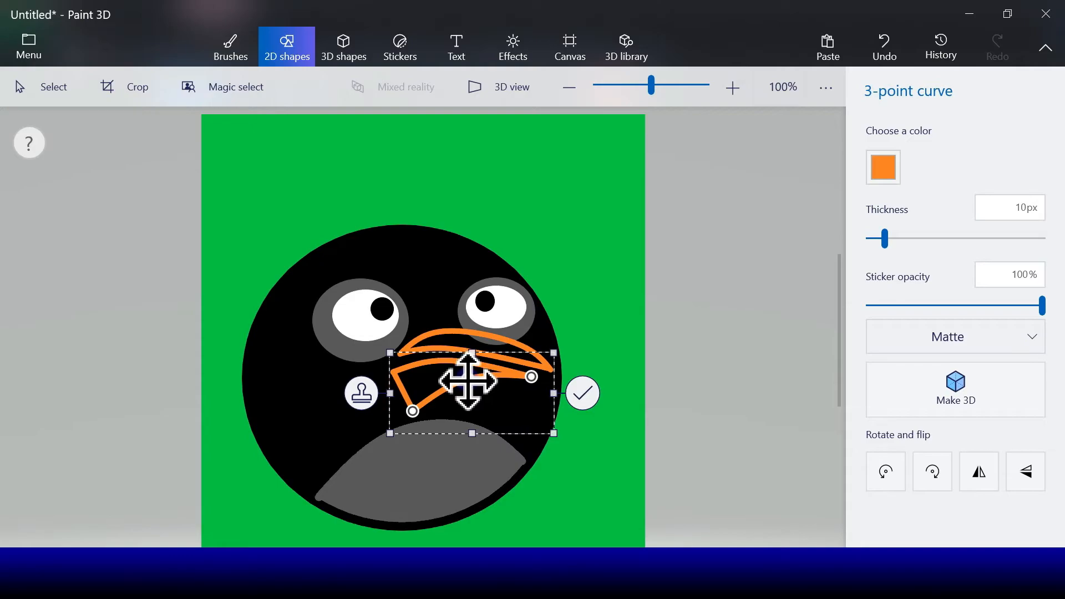
drag(471, 389, 476, 408)
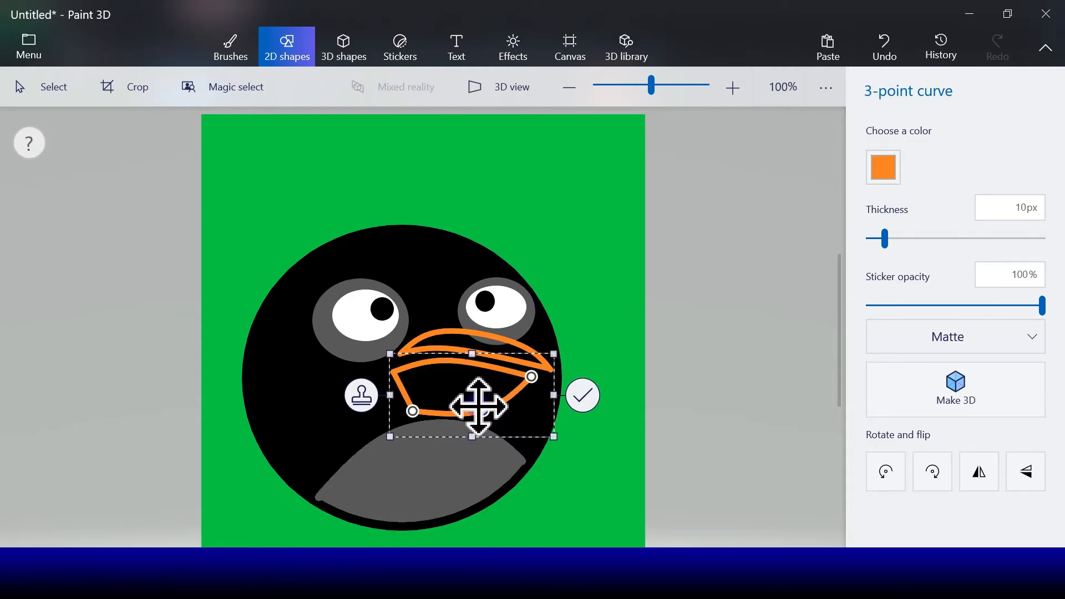
click(581, 397)
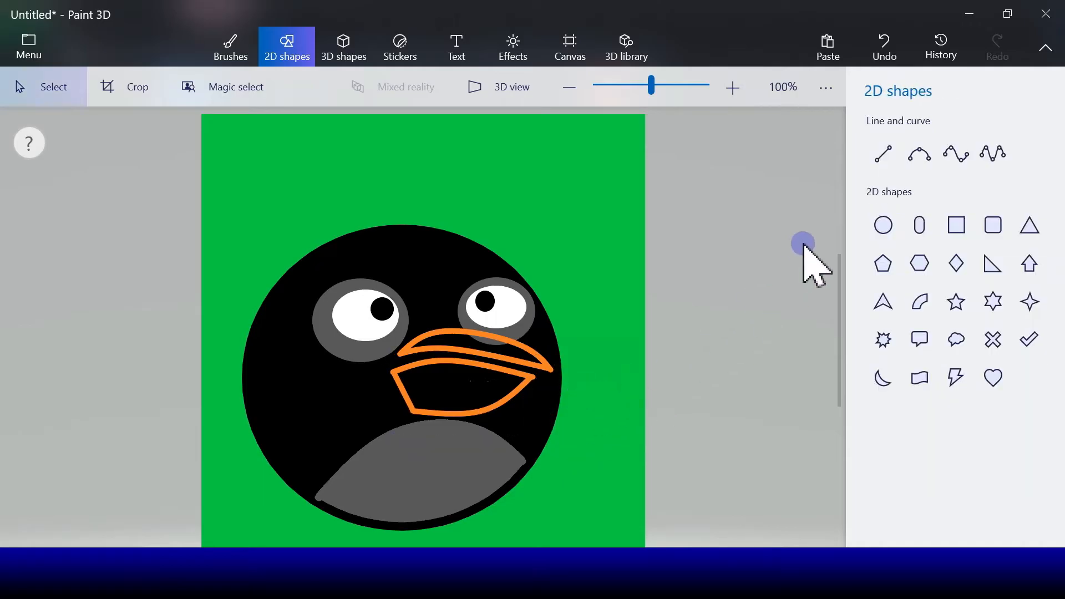
Step: Fill the lower and upper beak outlines with solid orange, including the gray patch left inside the upper beak
click(240, 50)
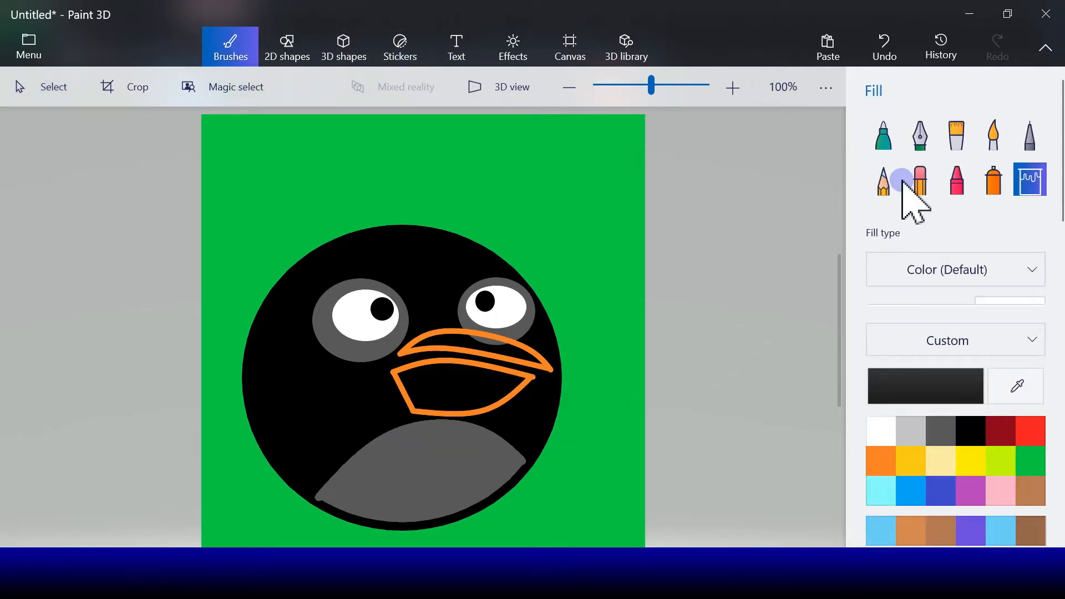
click(883, 461)
click(475, 375)
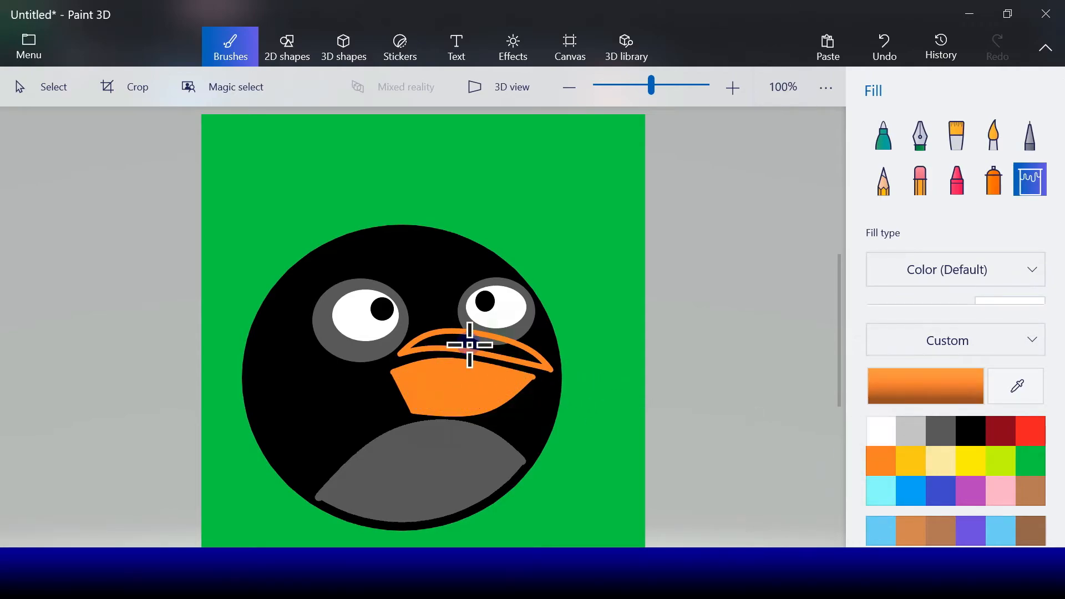
click(461, 340)
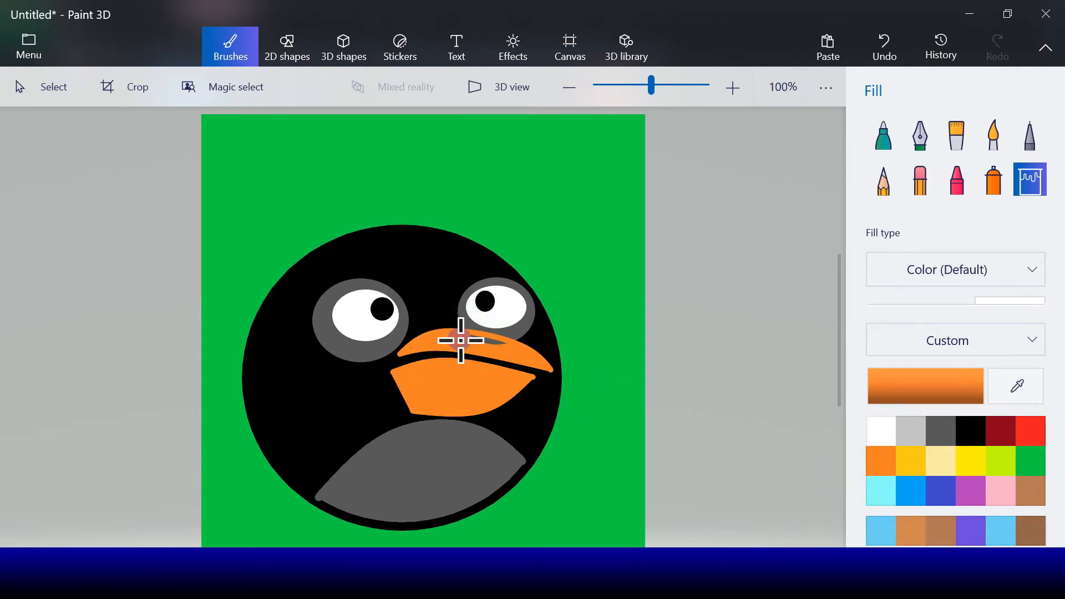
click(481, 340)
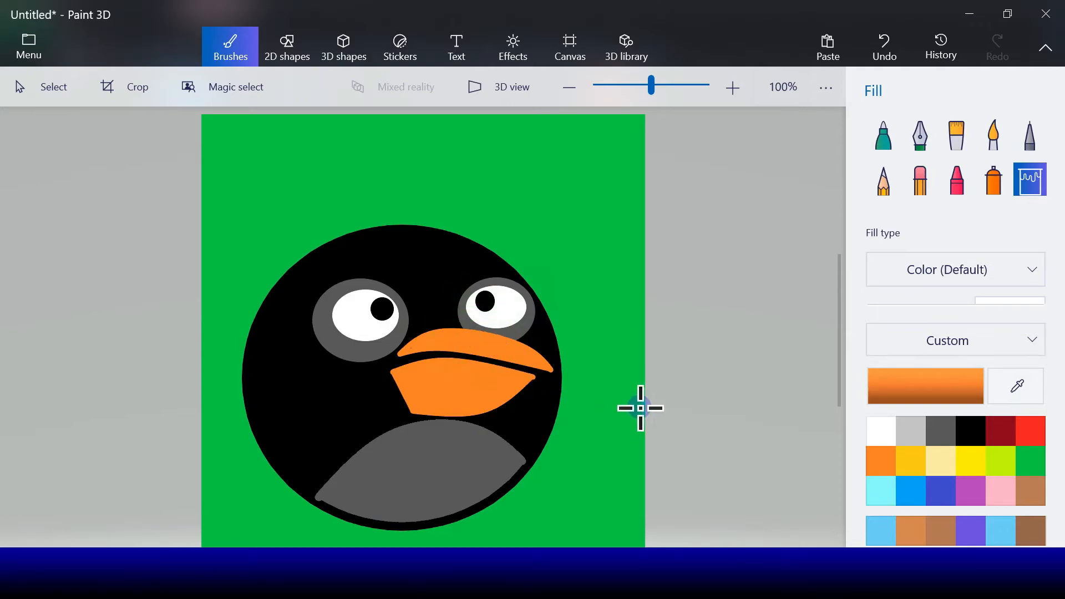
Step: Draw a red line over the top of the left eye, sloping up and outward to the body's edge, as the eyebrow's lower edge
click(307, 53)
click(888, 160)
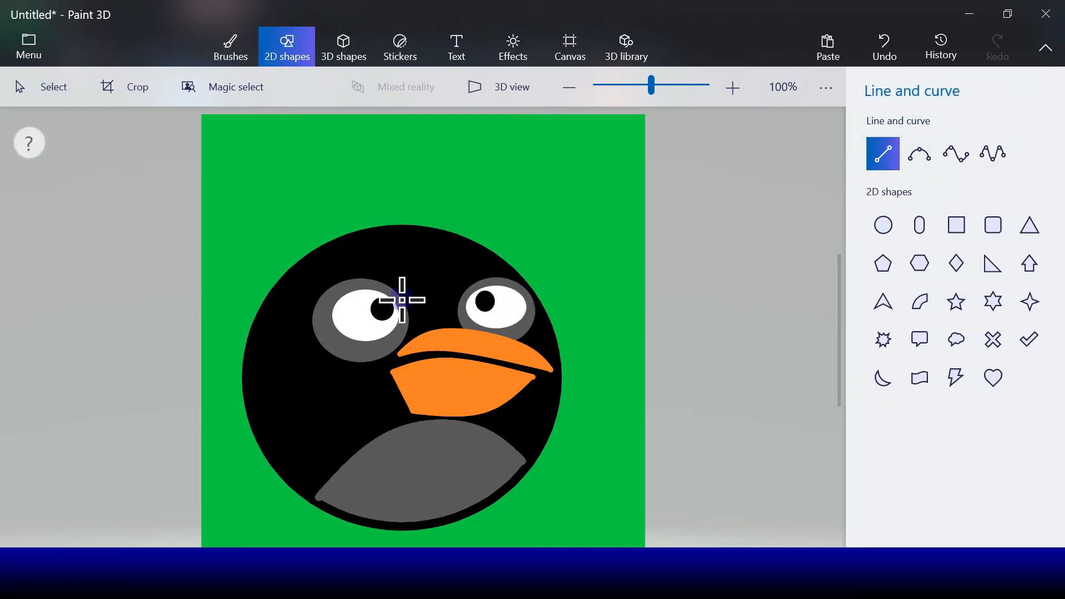
drag(400, 292, 282, 261)
click(890, 170)
click(965, 228)
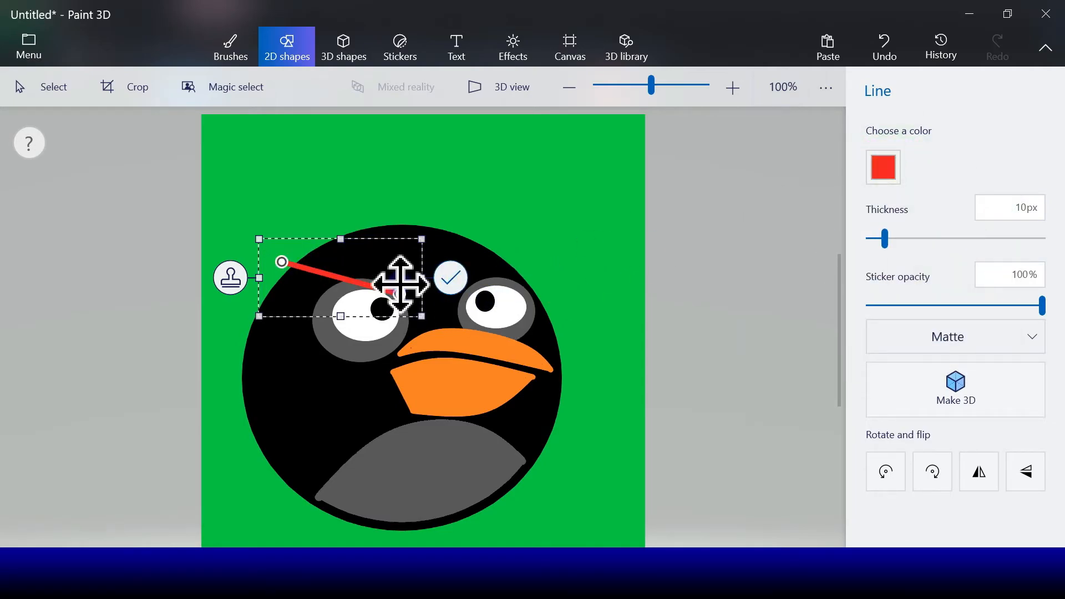
click(455, 279)
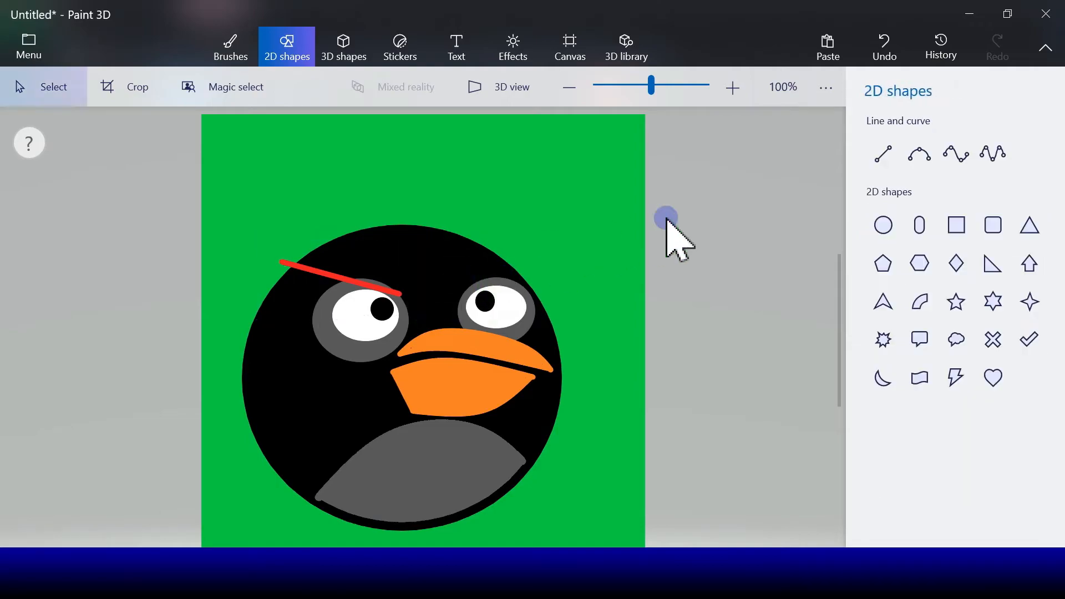
Step: Draw a short red line slanting up to the right from each end of the left eyebrow's lower edge
click(883, 157)
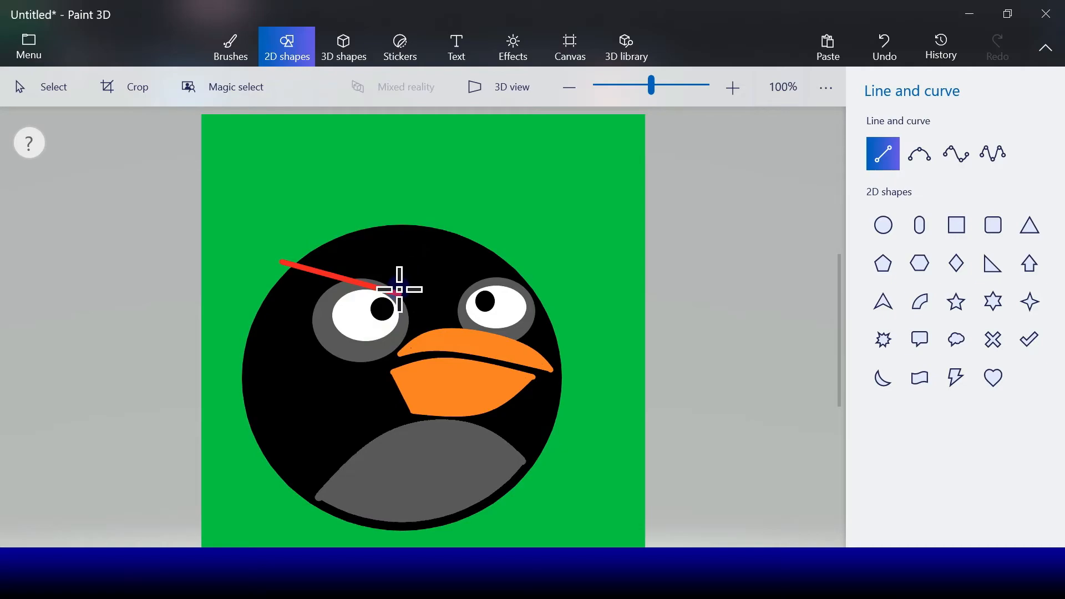
drag(401, 294, 416, 276)
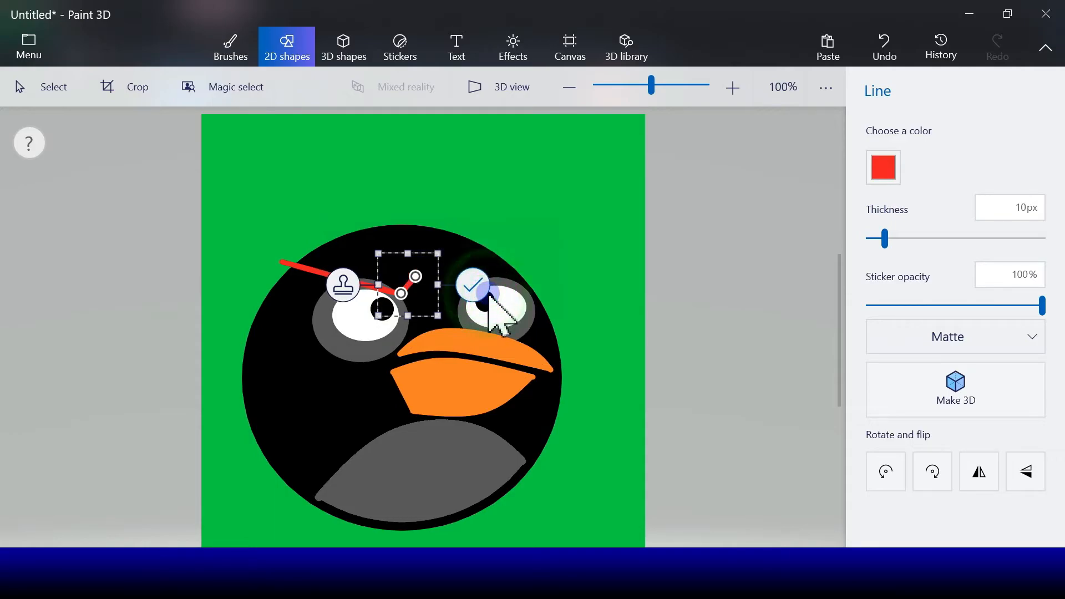
click(472, 284)
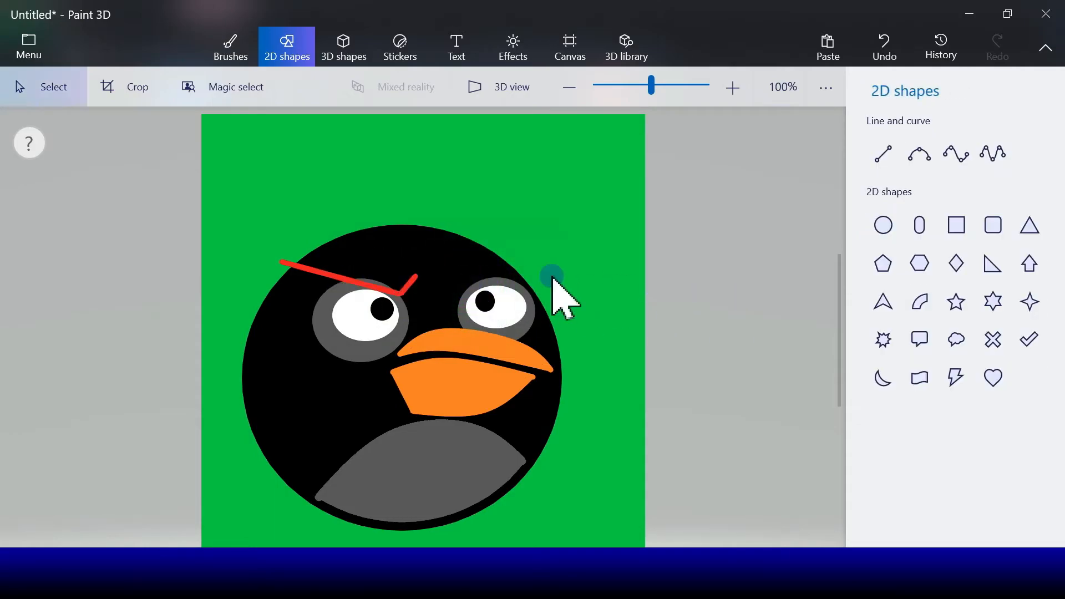
click(883, 159)
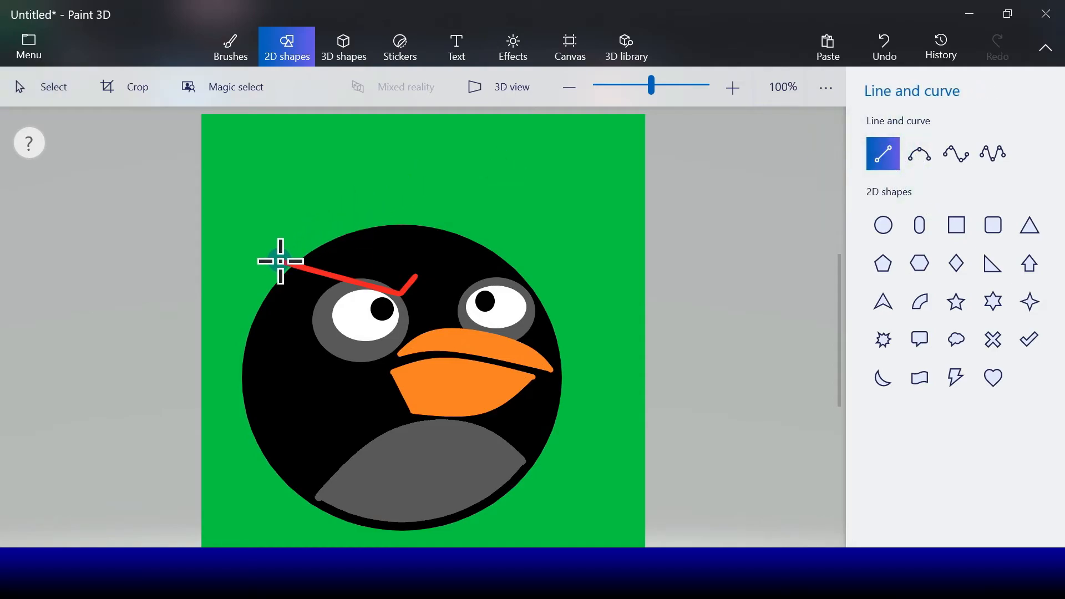
drag(281, 262, 294, 244)
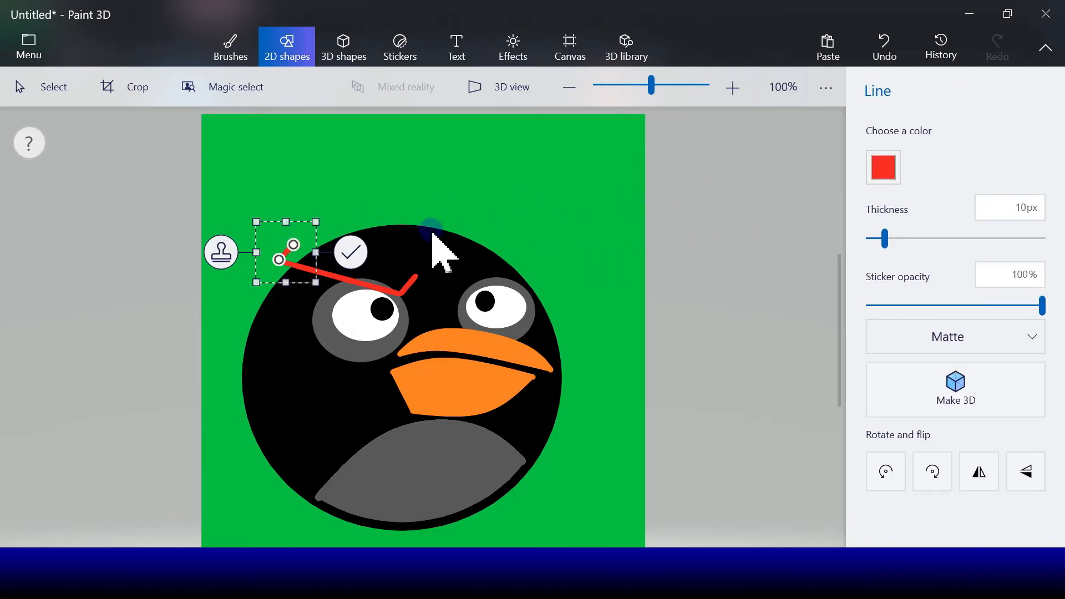
click(349, 252)
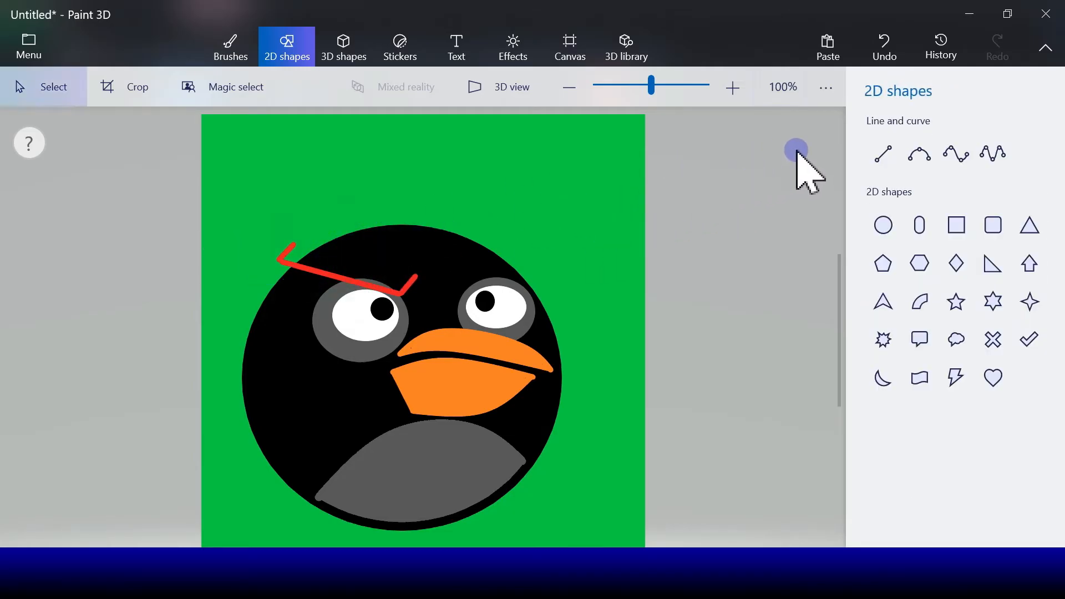
Step: Close the left eyebrow outline with a red line joining the upper ends of its two short sides
click(882, 154)
drag(416, 277, 294, 244)
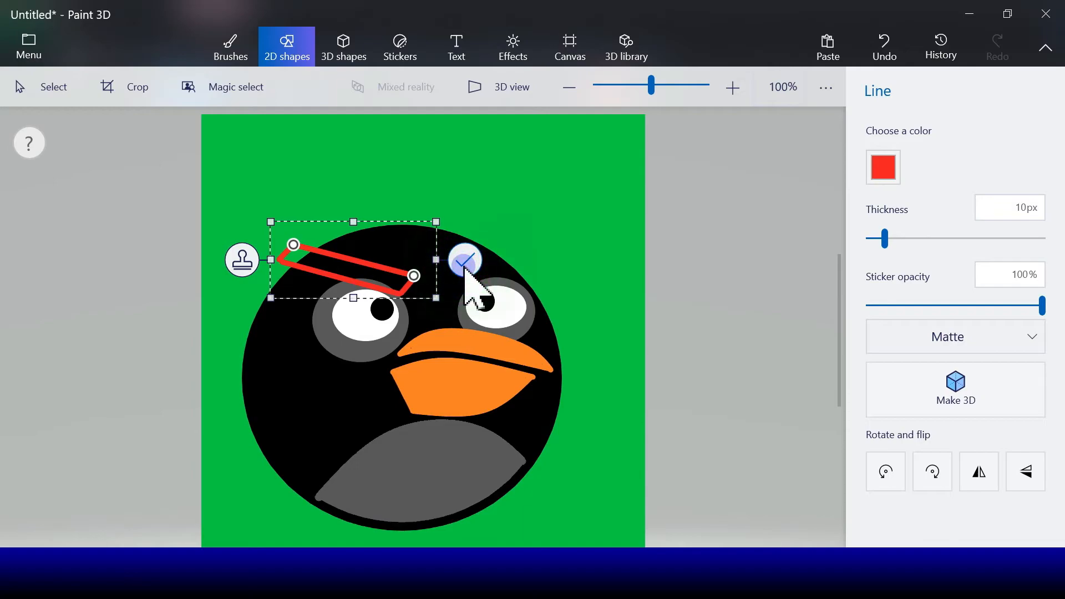
click(465, 264)
Step: Draw the right eyebrow's short inner side and its long lower edge in red, rising outward past the body's edge
click(883, 155)
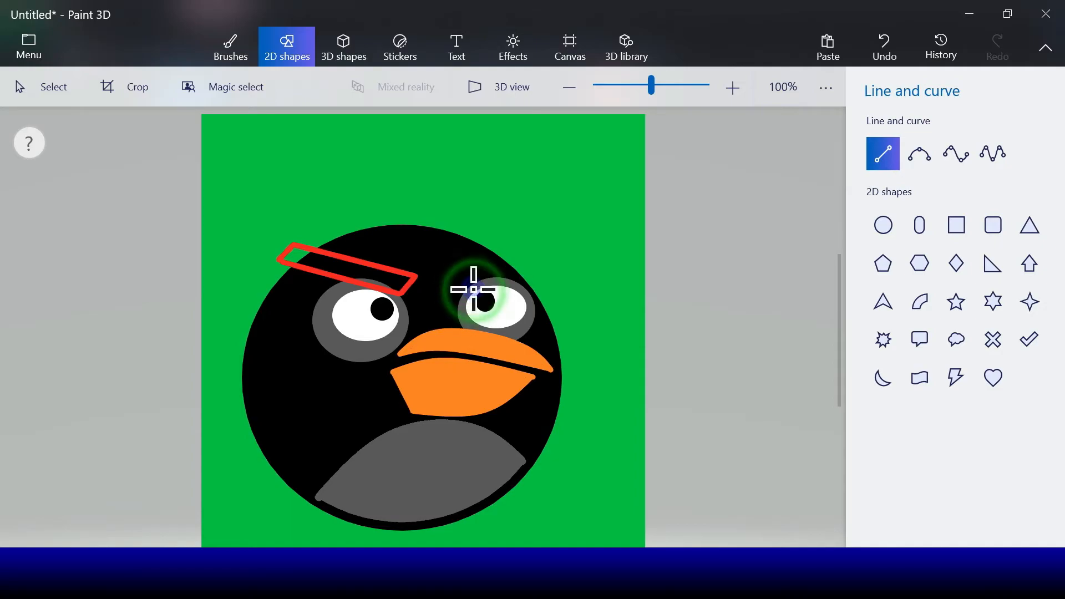
drag(462, 278, 459, 275)
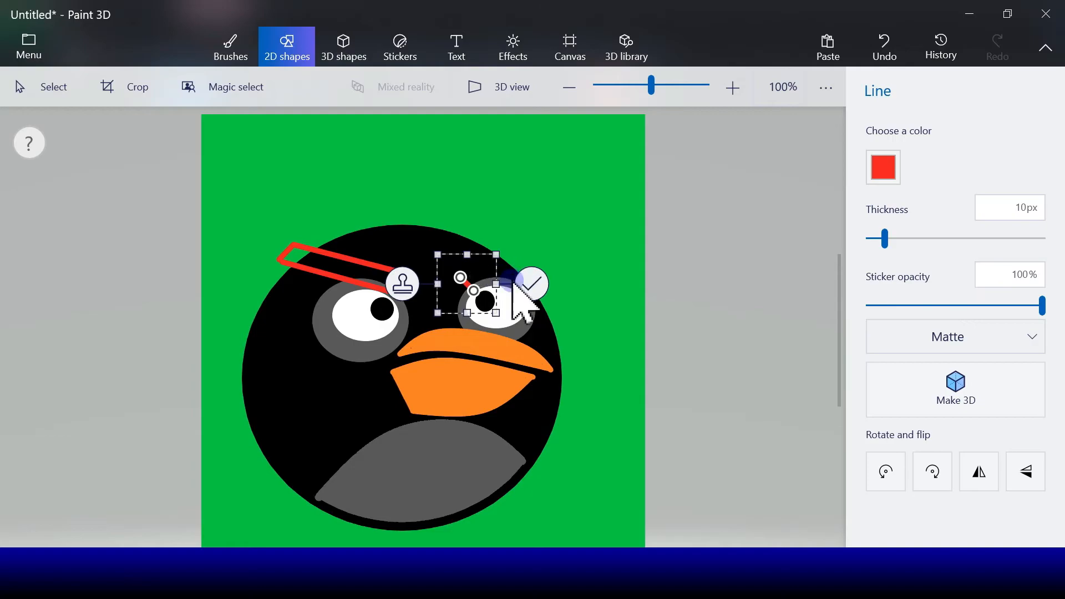
click(531, 282)
click(890, 152)
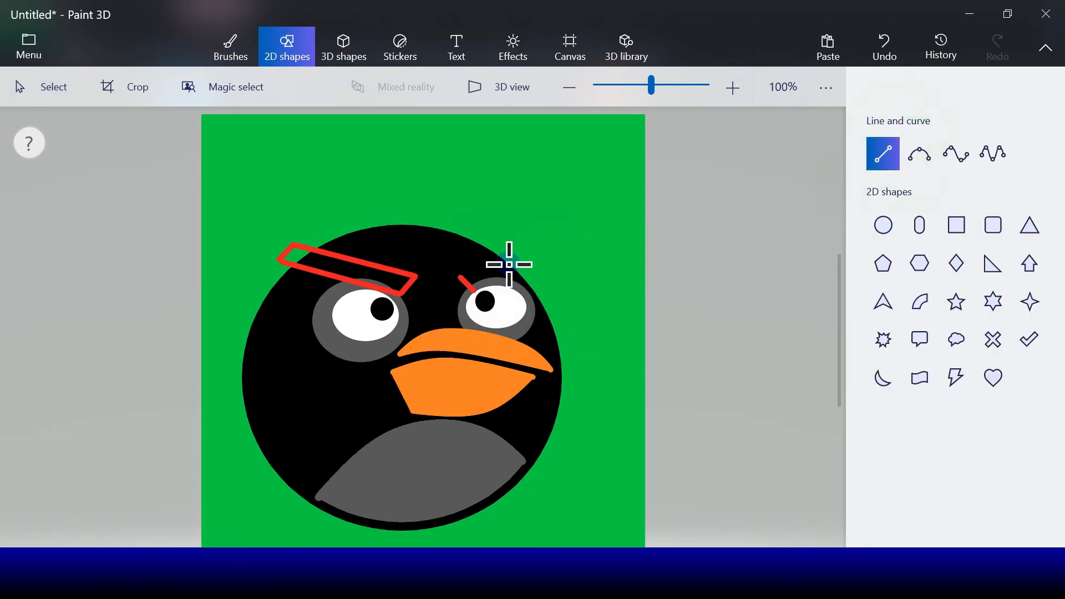
drag(474, 291, 563, 255)
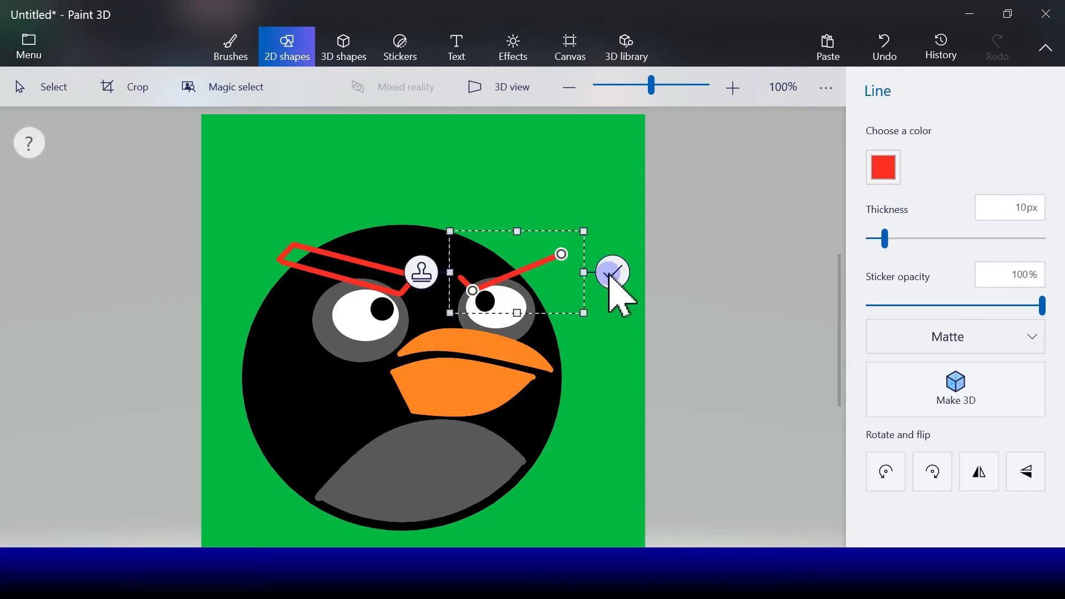
click(797, 214)
Step: Complete the right eyebrow outline with a red upper edge parallel to the lower one and a short line closing its outer end
click(884, 160)
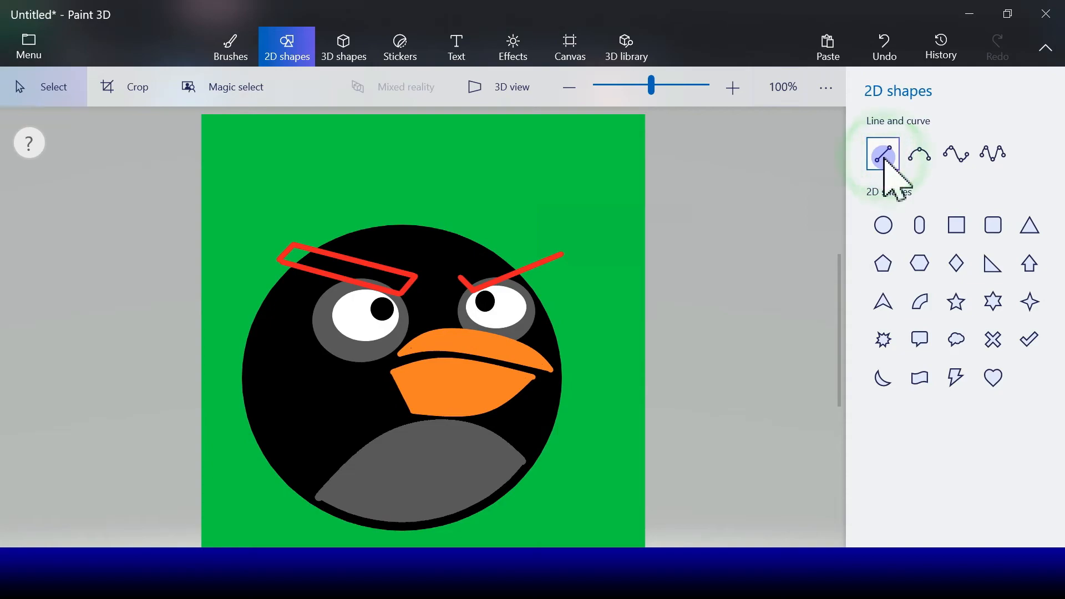
drag(461, 277, 542, 243)
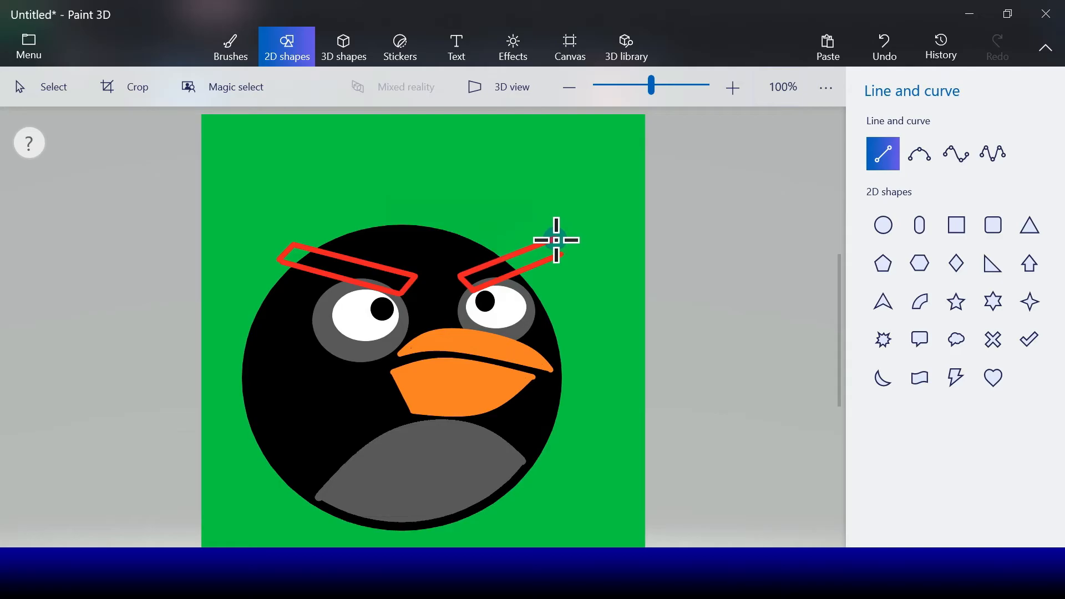
drag(557, 240, 556, 240)
click(810, 216)
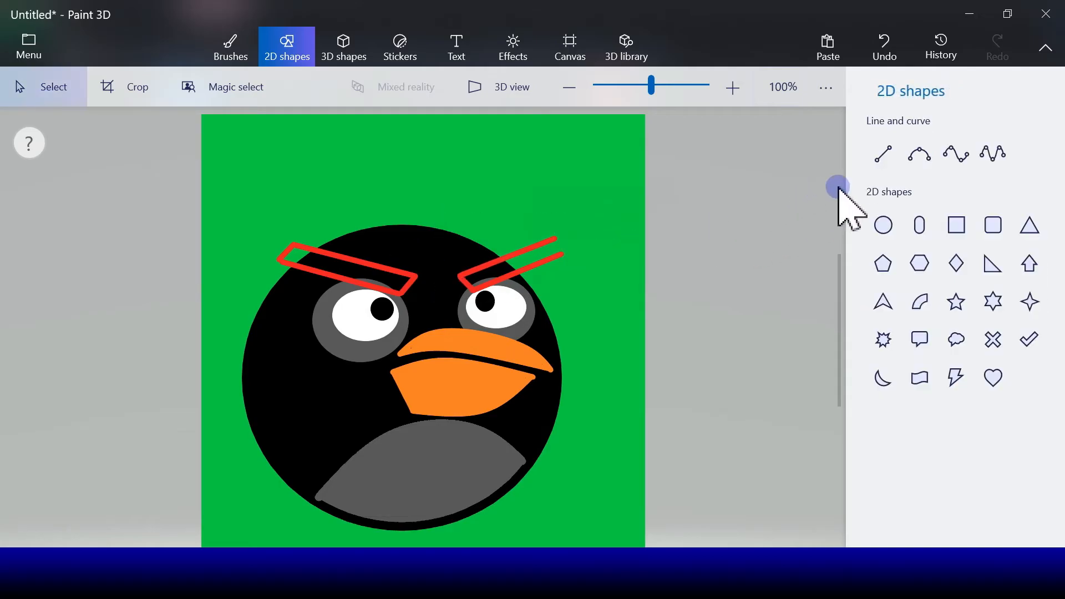
click(888, 157)
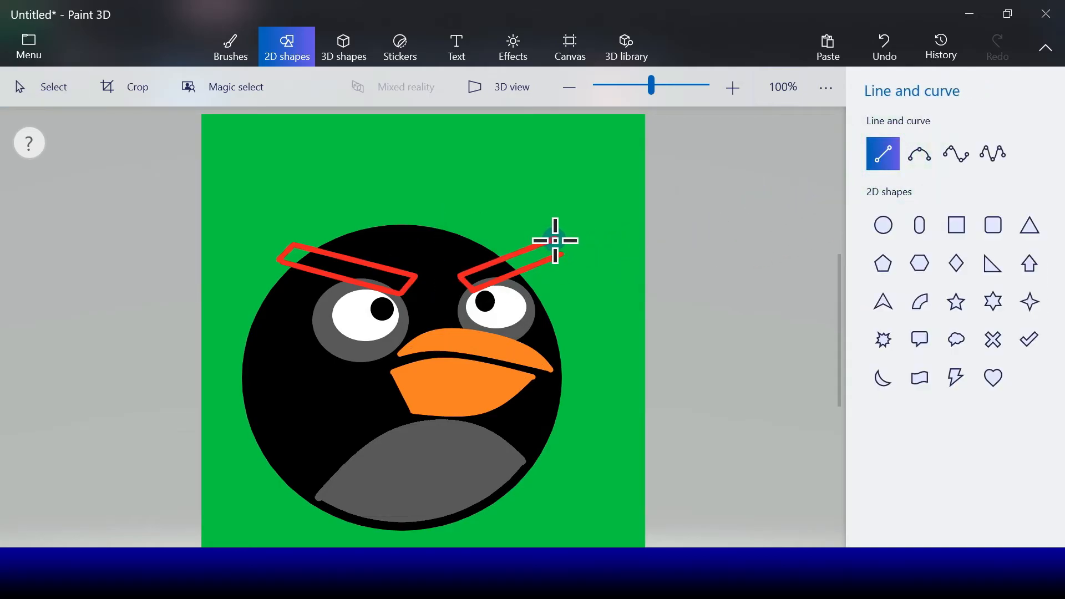
drag(555, 240, 564, 254)
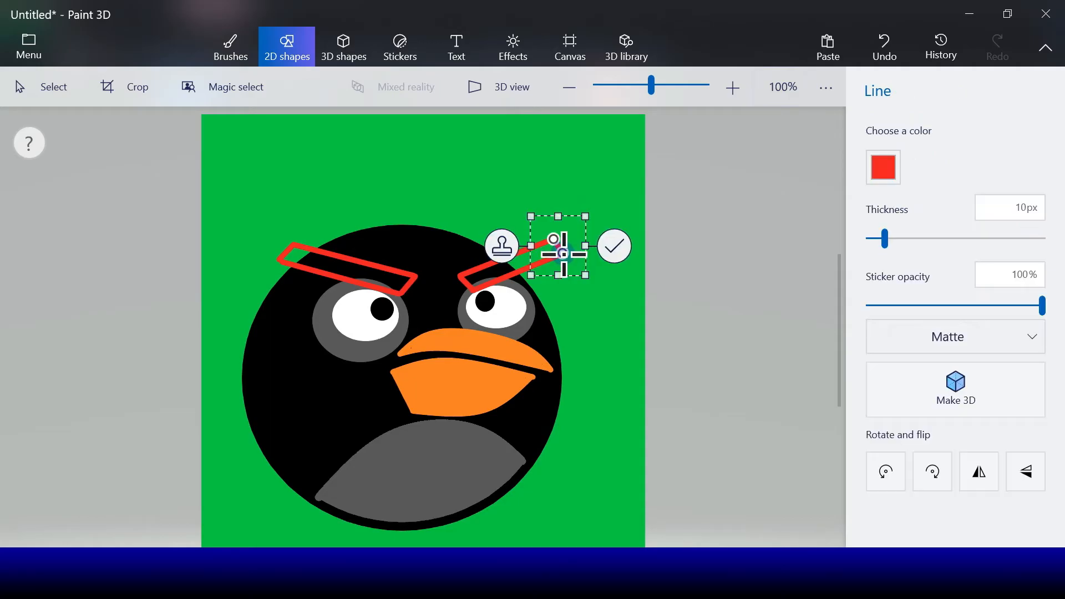
click(622, 246)
Step: Fill both eyebrow outlines with solid red, including the parts that extend beyond the black body
click(228, 45)
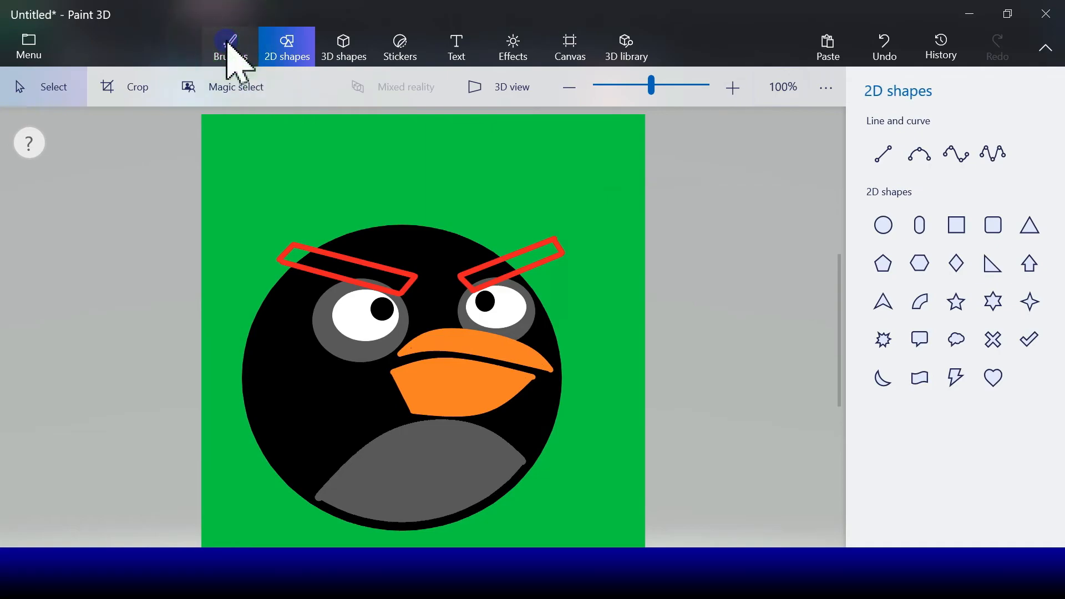
click(904, 381)
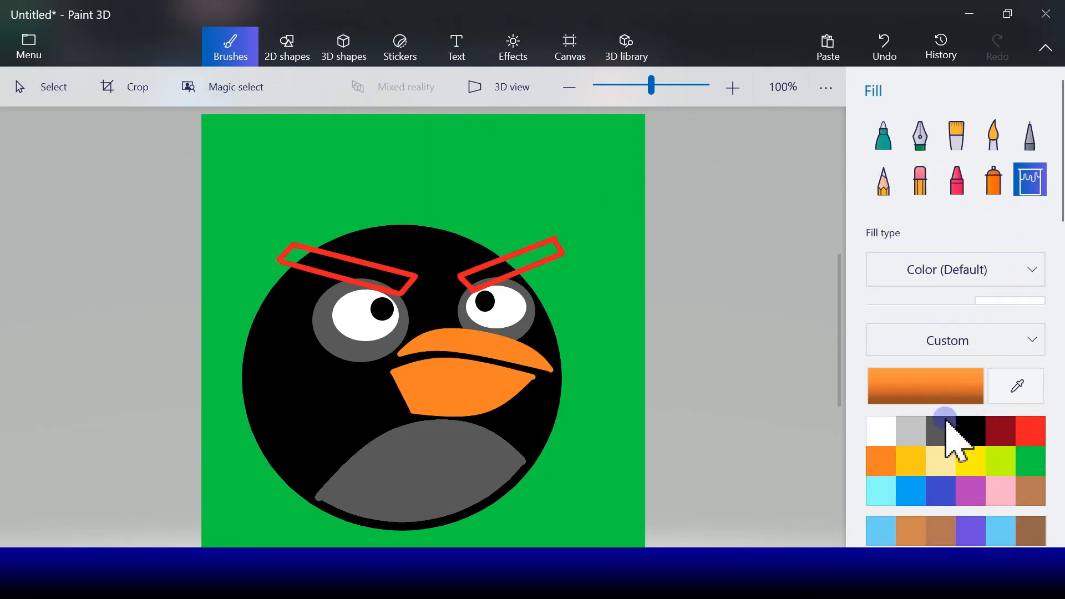
click(1030, 433)
click(483, 276)
click(526, 257)
click(484, 285)
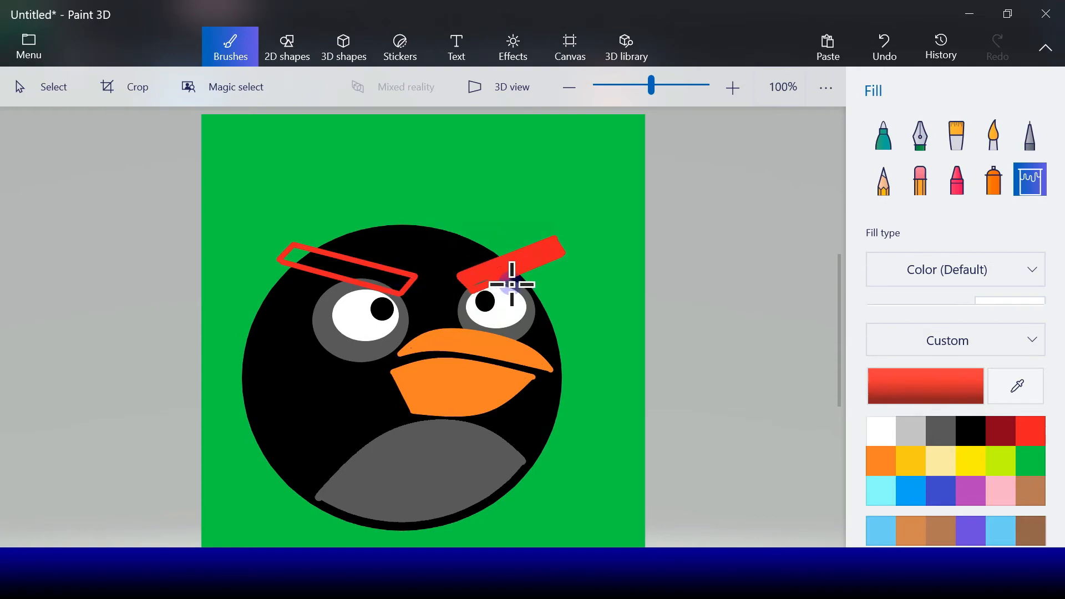
click(481, 283)
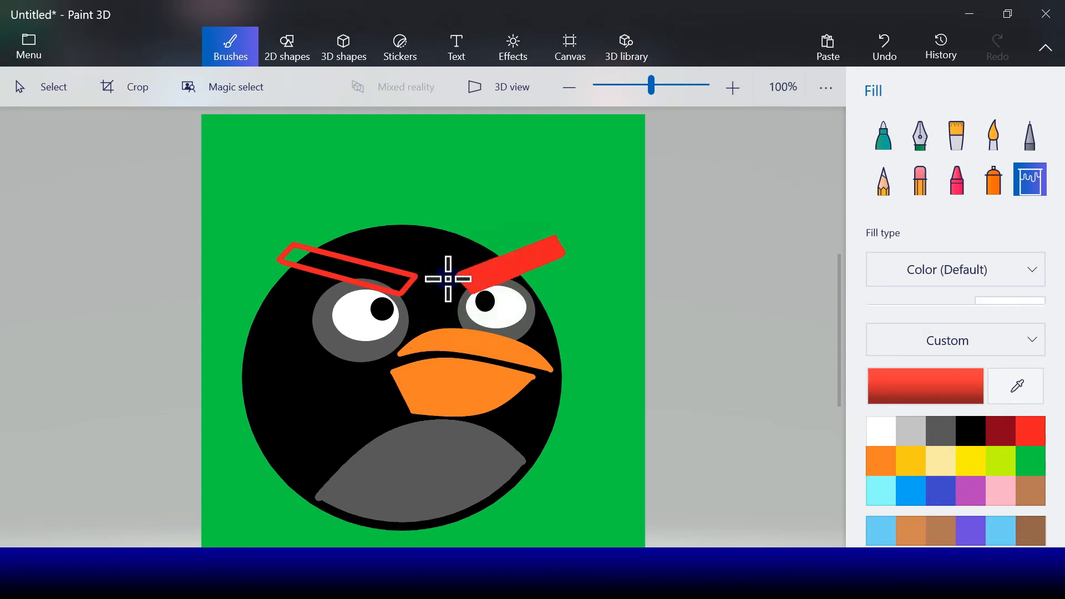
click(374, 280)
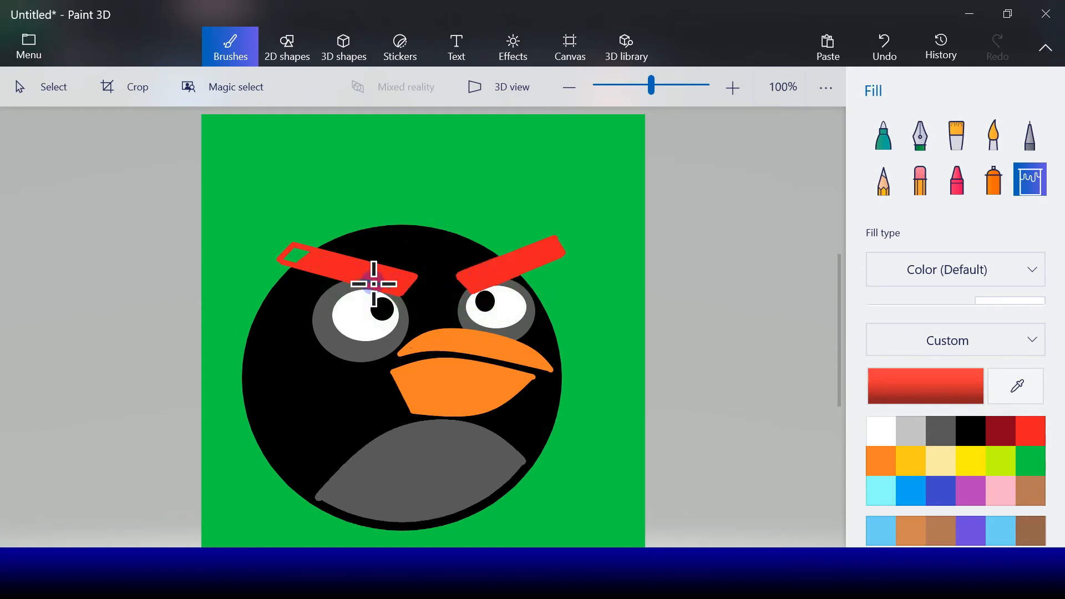
click(295, 252)
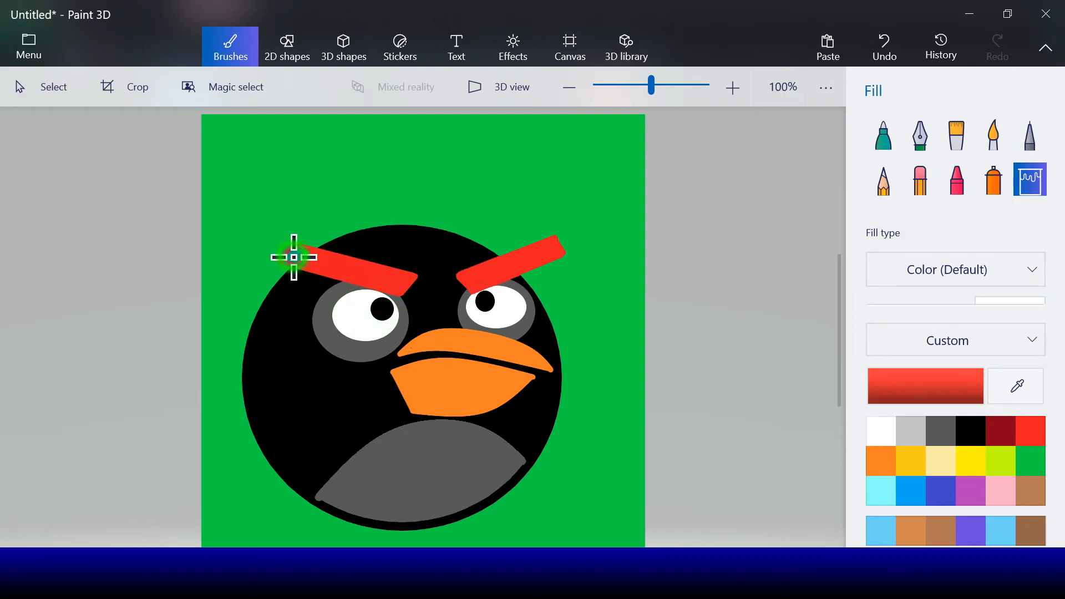
Step: Draw a small circle on the upper forehead between the eyebrows, with white fill and white outline
click(292, 61)
click(917, 161)
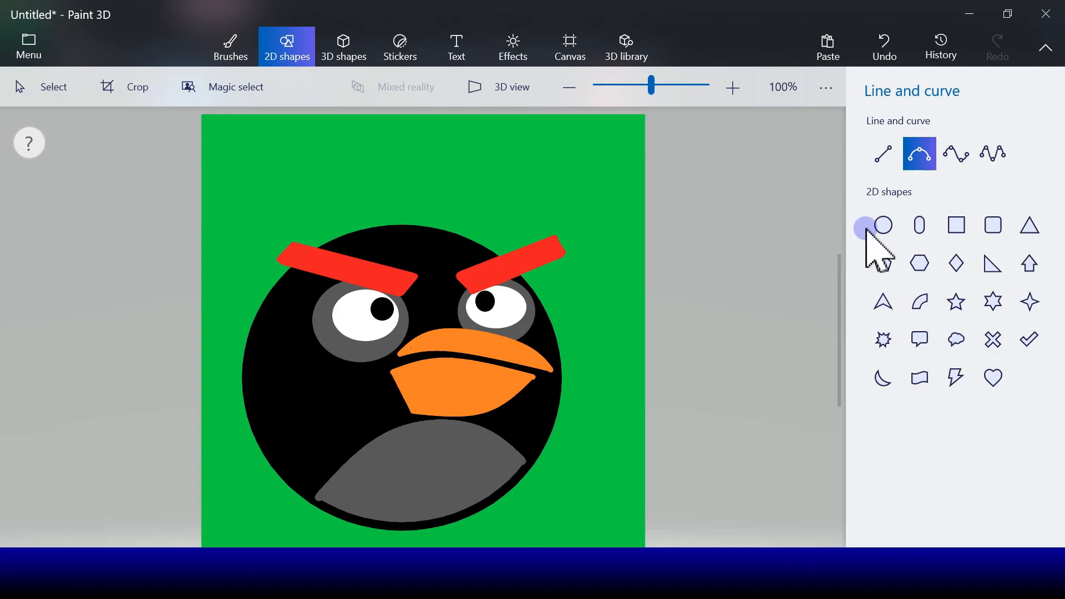
click(883, 228)
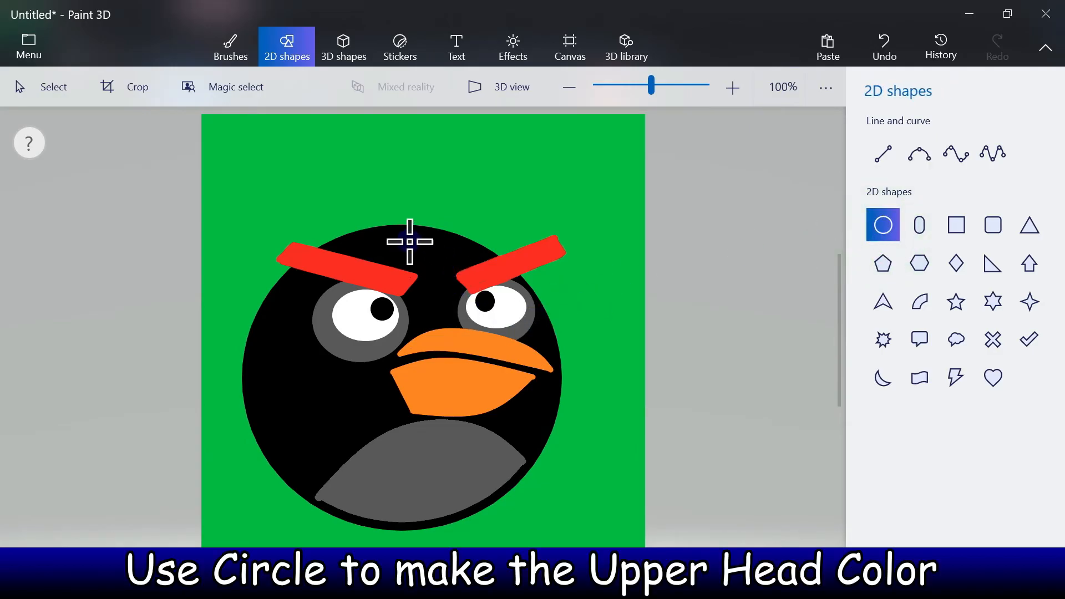
drag(413, 239, 460, 270)
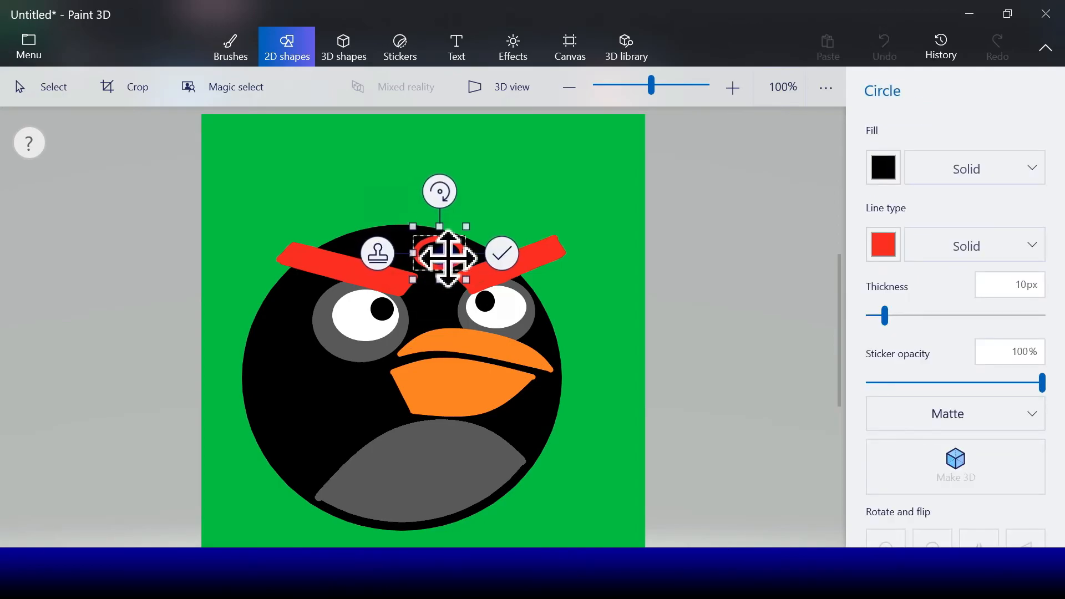
click(886, 251)
click(810, 307)
click(882, 179)
click(818, 228)
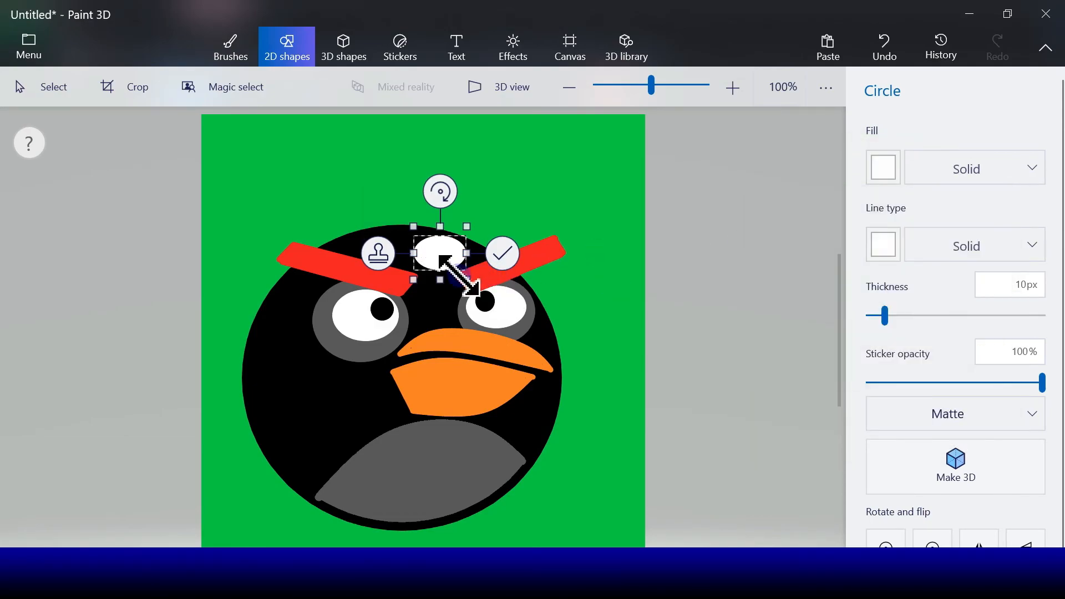
Step: Narrow the white forehead circle slightly and position it centrally between the inner ends of the eyebrows
drag(418, 283, 425, 284)
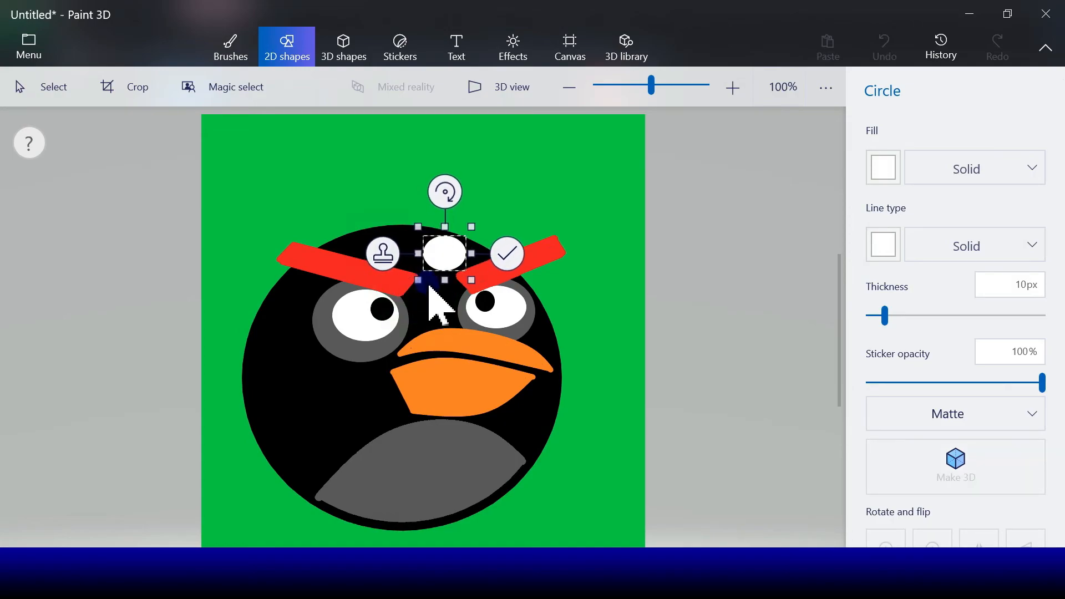
drag(444, 257, 446, 260)
click(503, 254)
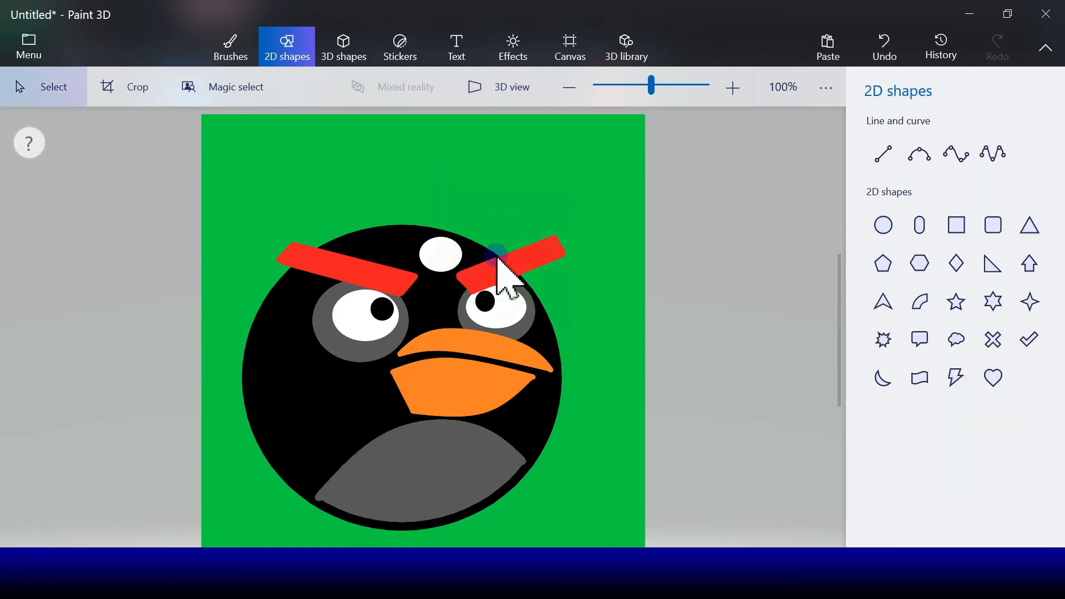
Step: Draw a black 3-point curve, bowed outward, from above the head down to its crown as the feather's left edge
click(919, 150)
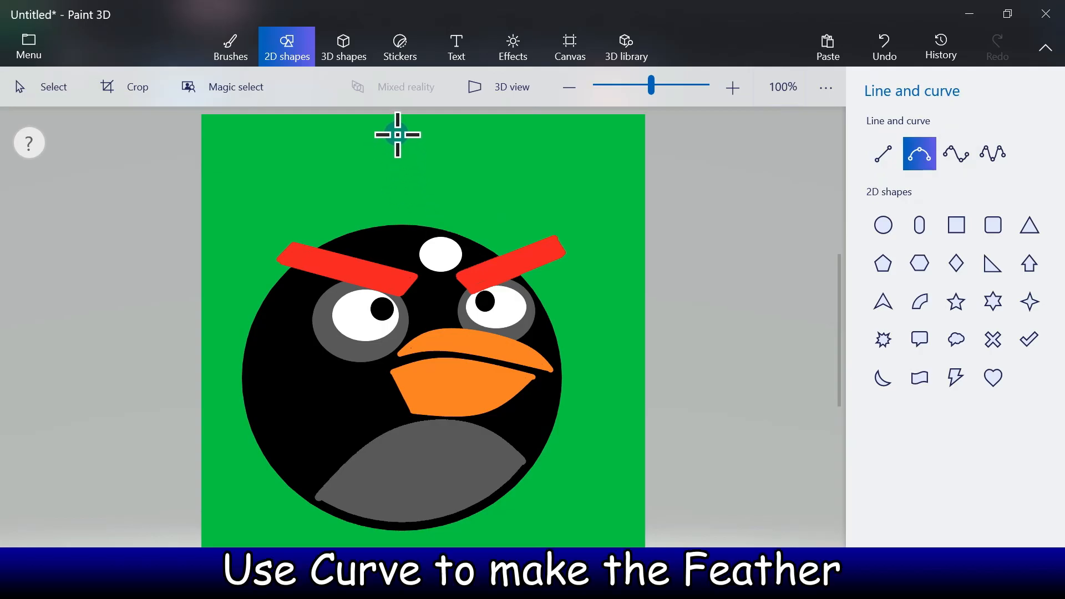
drag(400, 132, 411, 226)
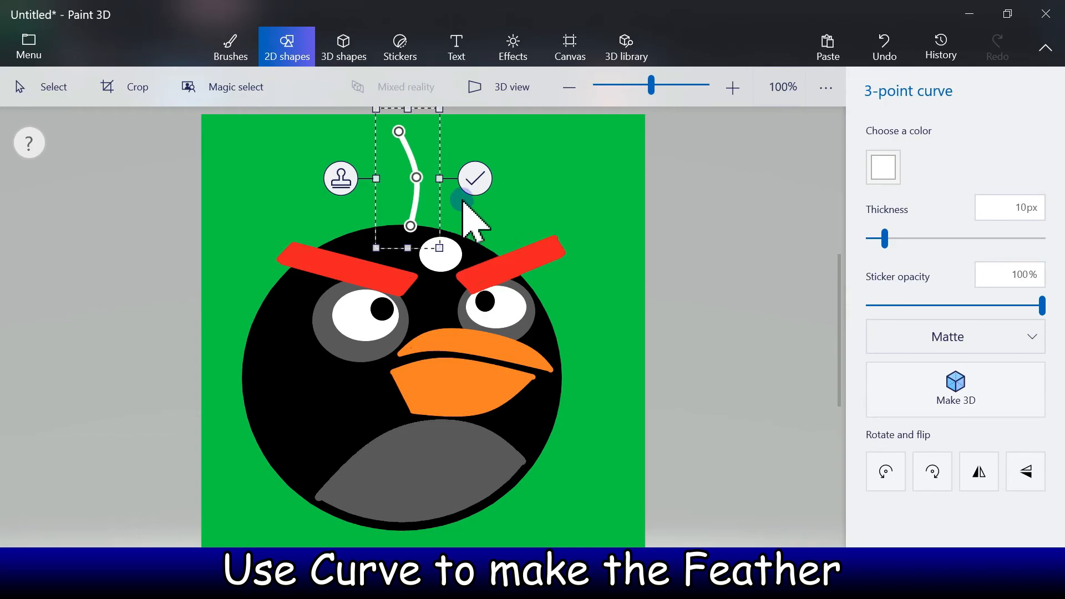
click(888, 173)
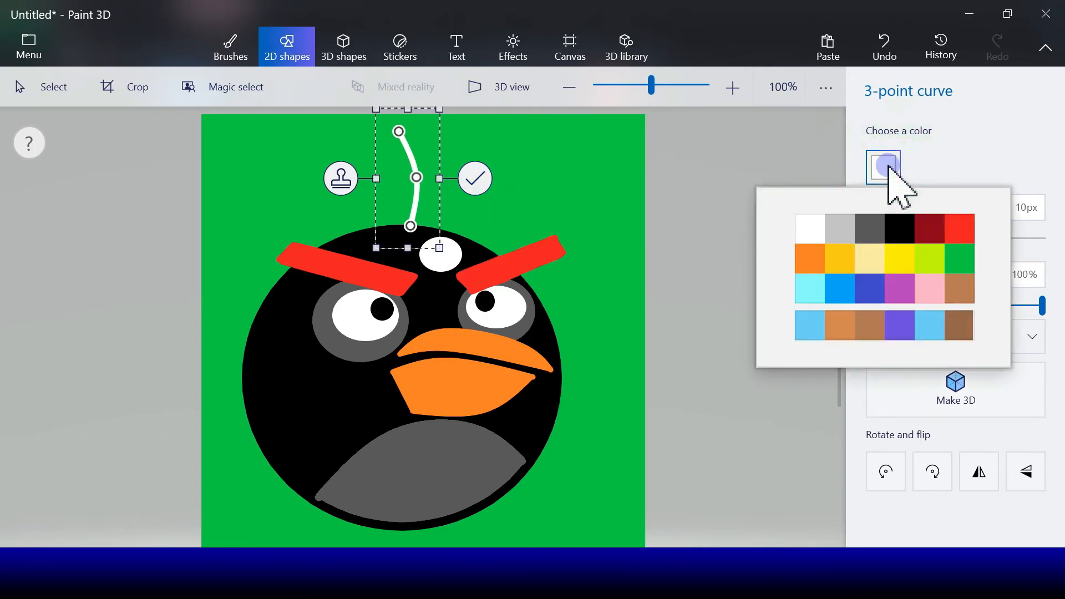
click(898, 230)
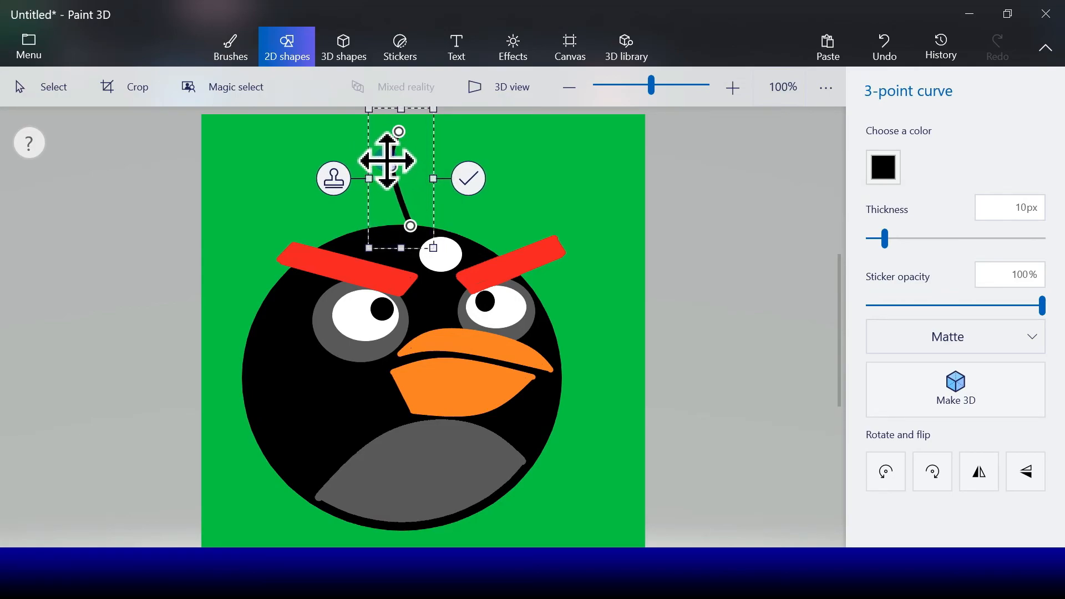
click(469, 179)
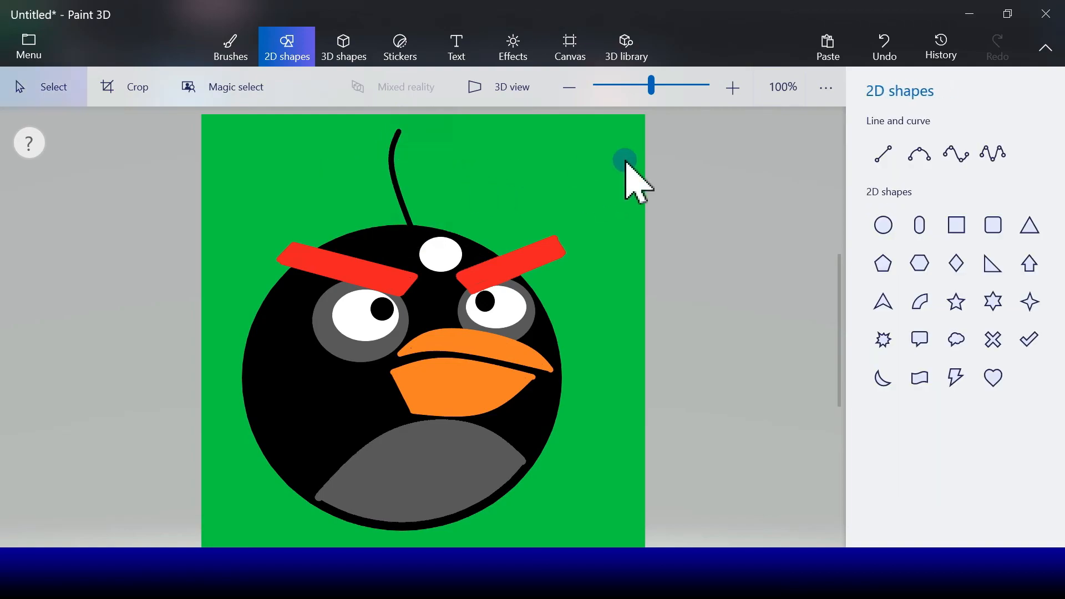
Step: Draw a shorter black curve beside the first, bowed toward it and ending on the head, as the feather's right edge
click(919, 154)
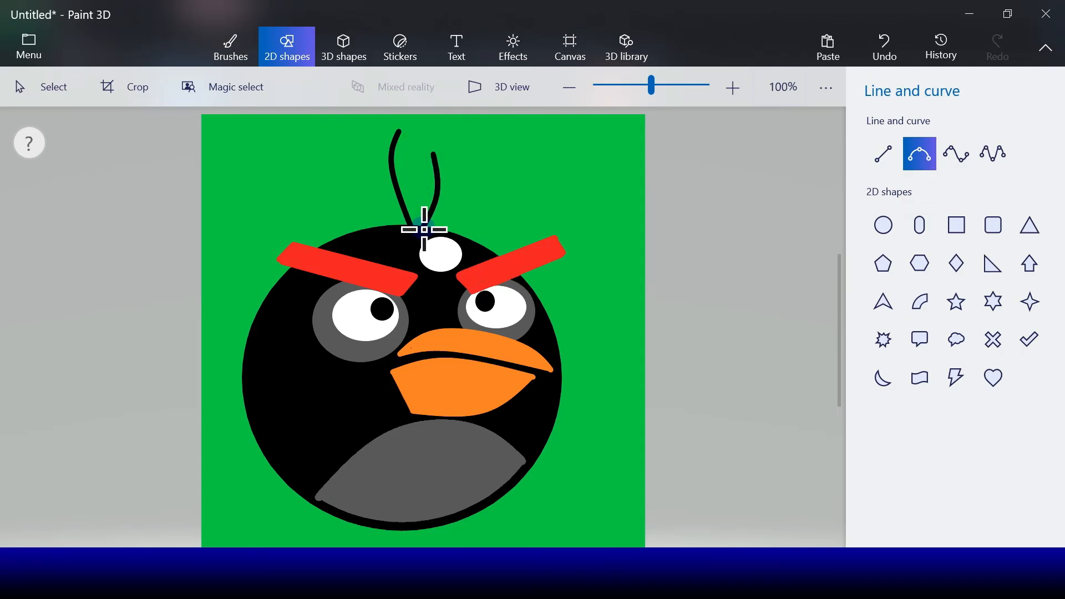
drag(425, 230, 423, 228)
mouse_move(438, 191)
mouse_down()
mouse_move(409, 174)
mouse_move(422, 186)
mouse_up()
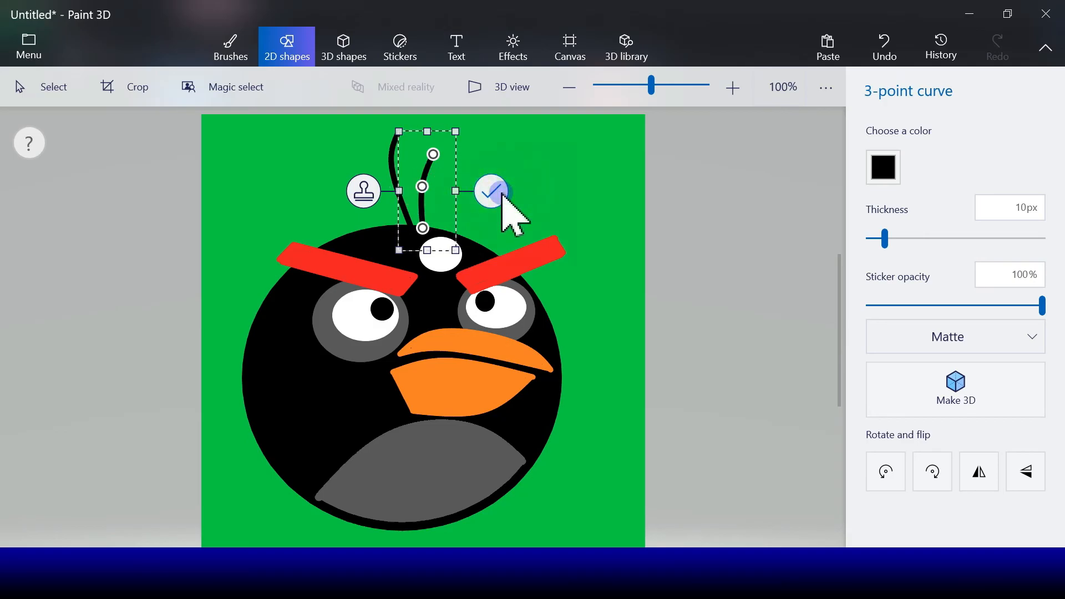
click(493, 192)
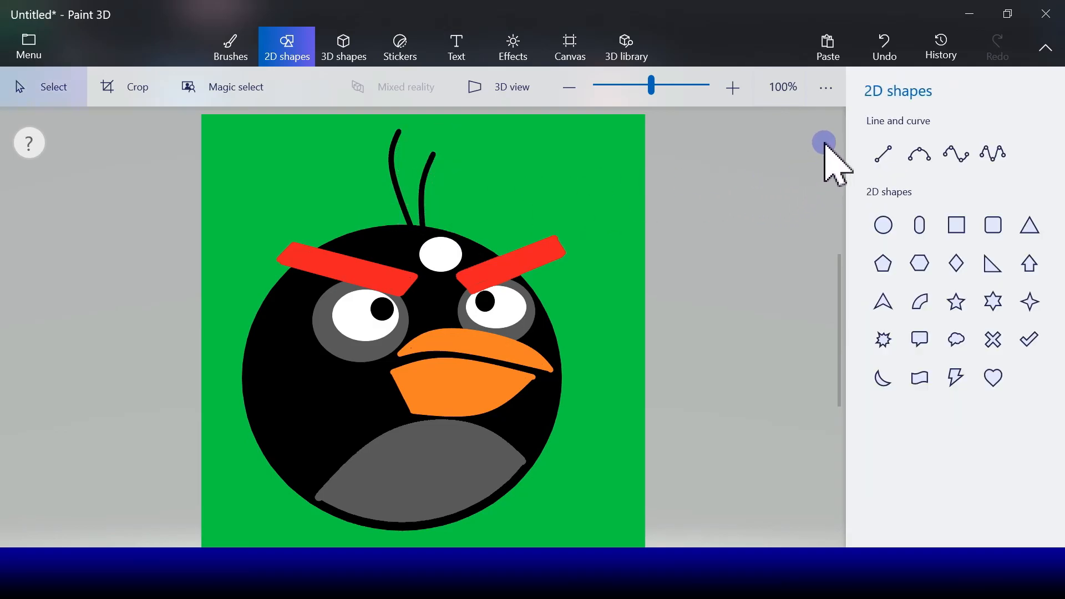
Step: Close the feather's tip with a black arched curve and add a second one across its upper part to separate the tip
click(917, 151)
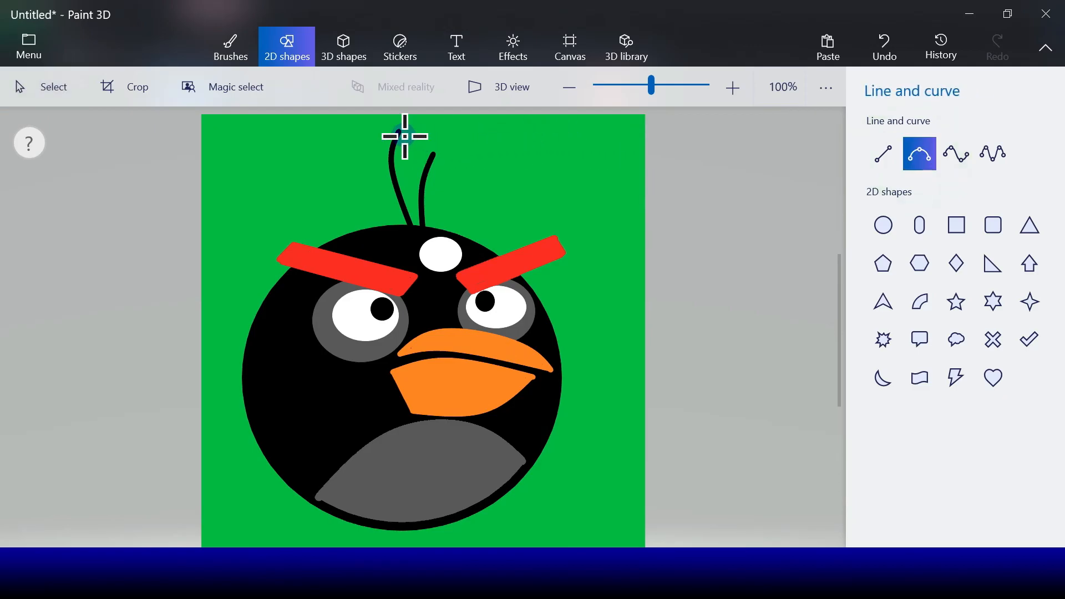
drag(402, 132, 435, 151)
click(496, 144)
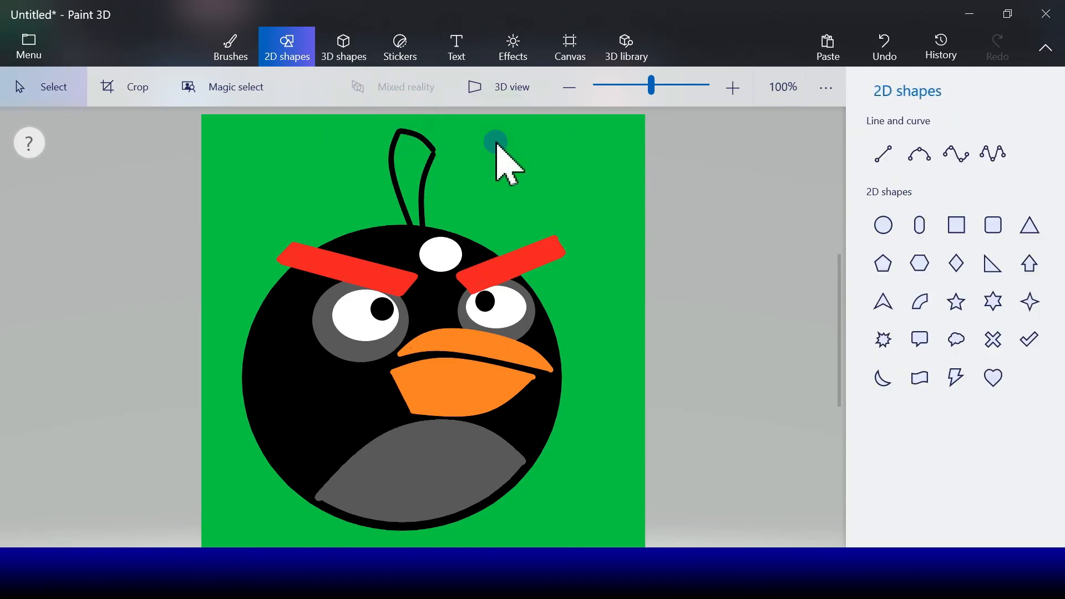
click(918, 155)
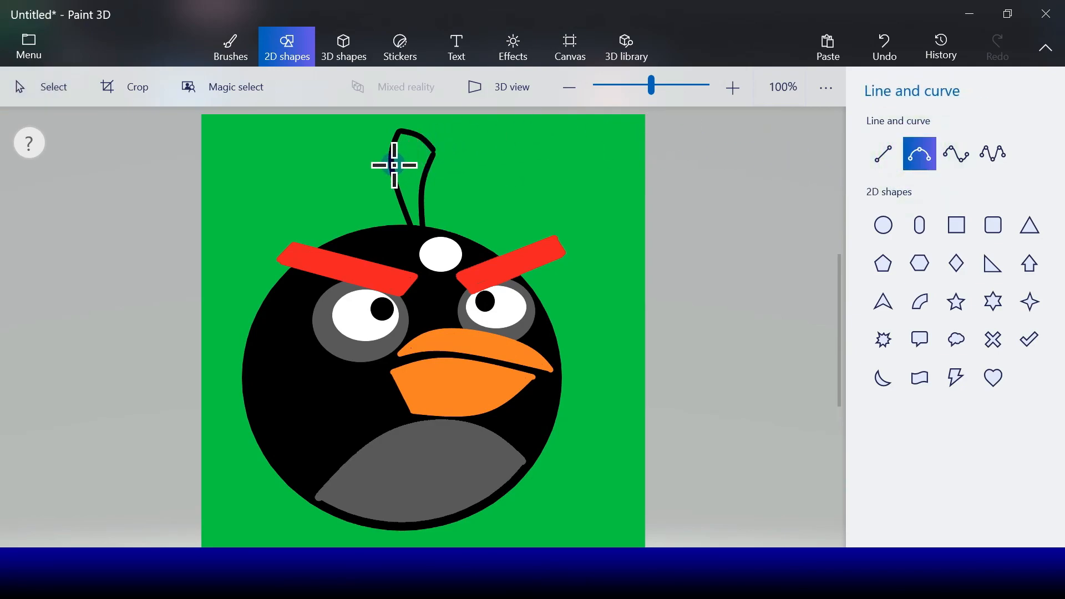
drag(395, 161, 424, 176)
click(481, 168)
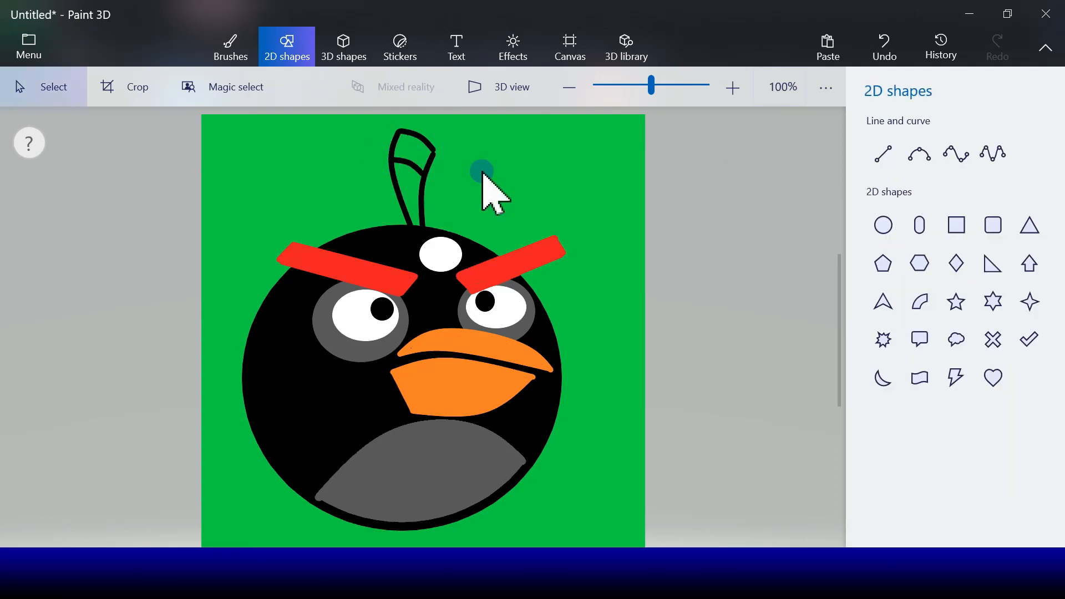
Step: Fill the feather's tip section with golden yellow and the section below it with black
click(236, 56)
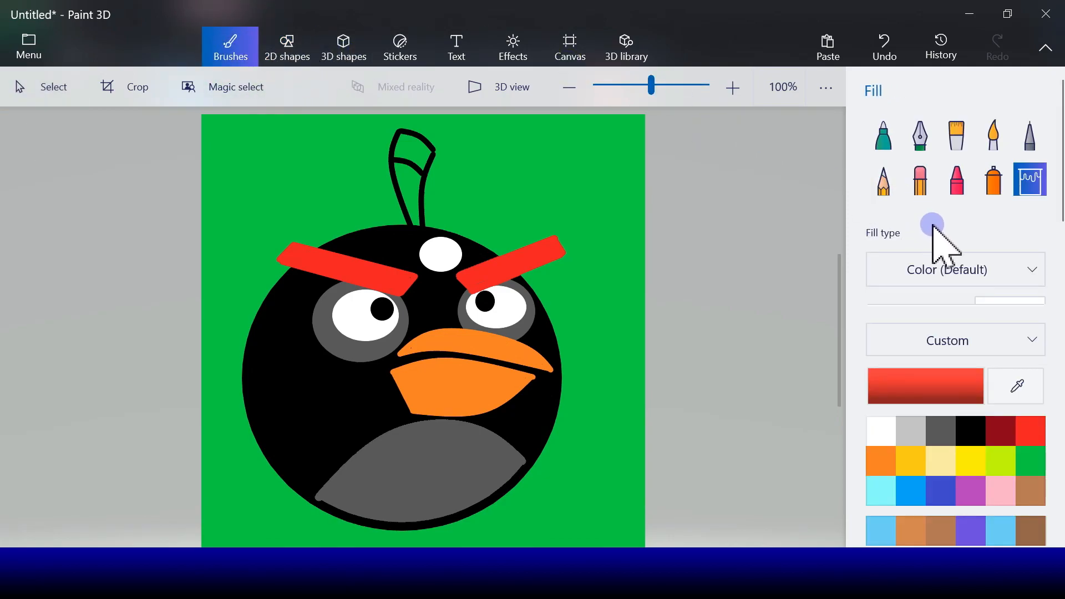
click(908, 460)
click(410, 152)
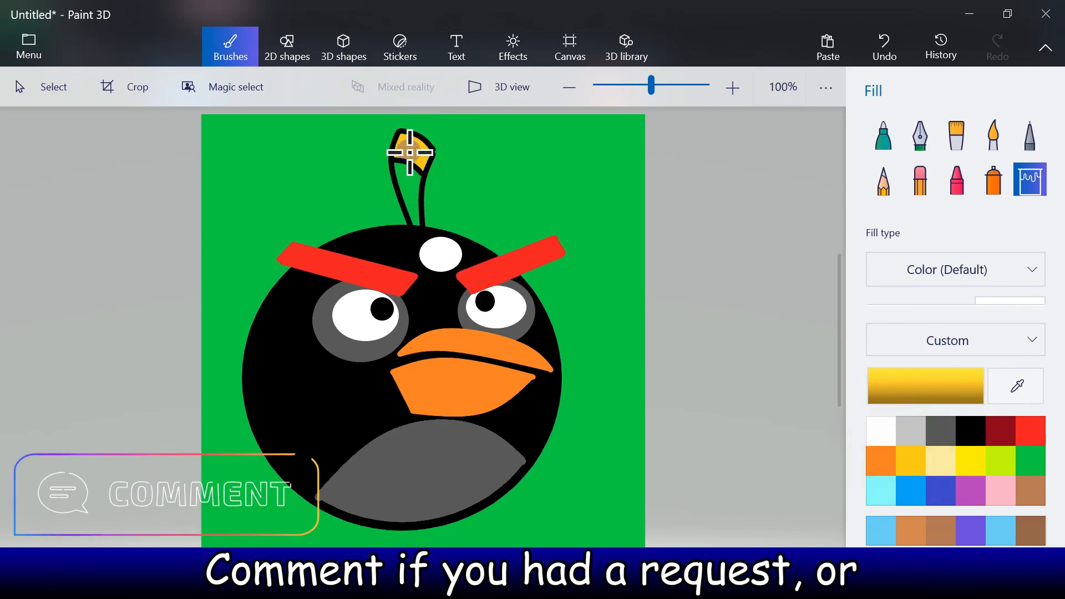
click(971, 433)
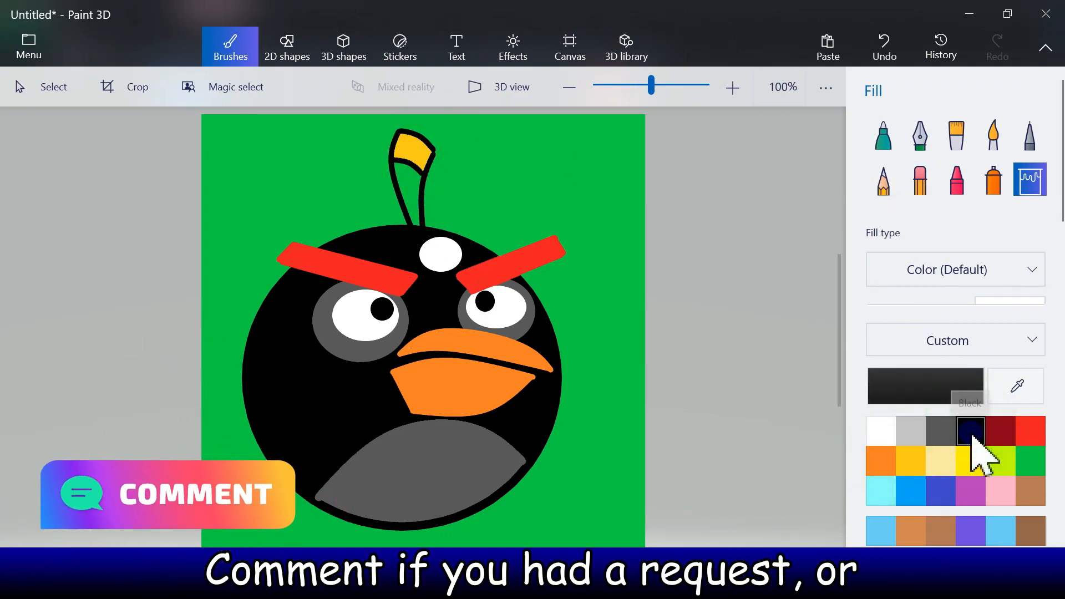
click(407, 175)
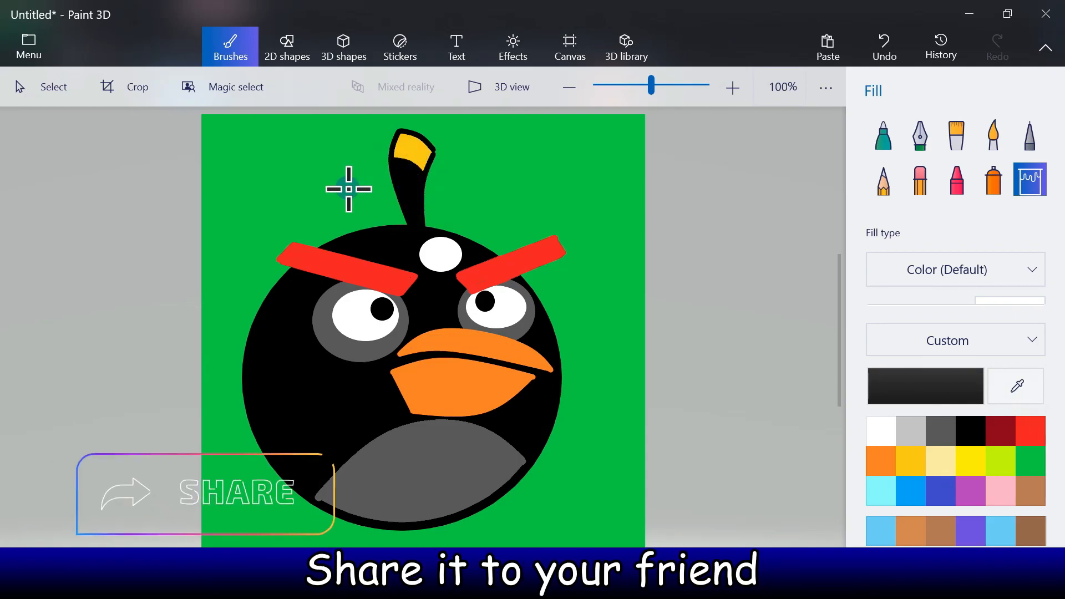